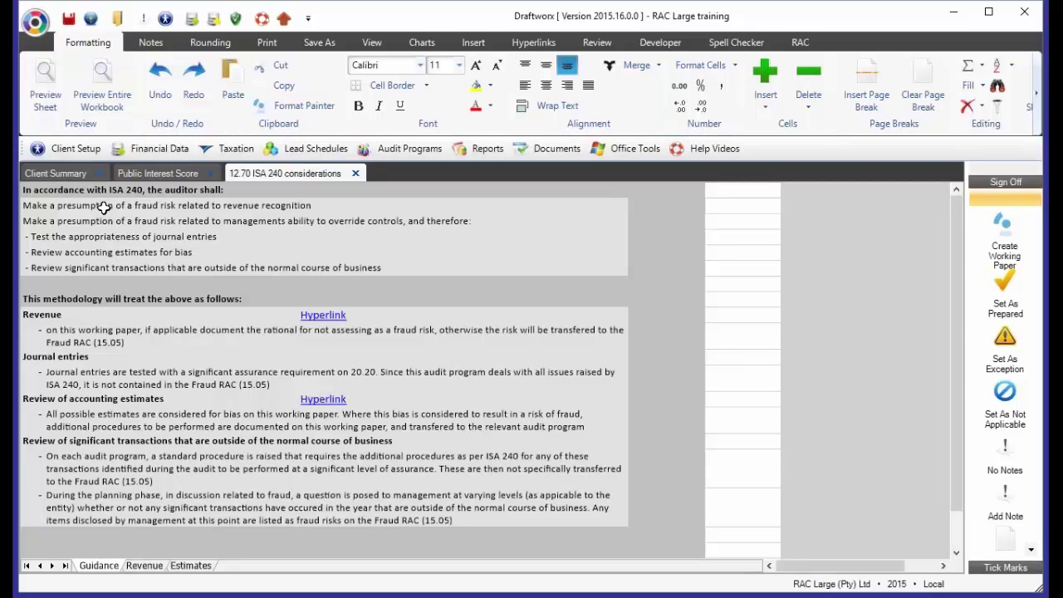
- Select the auditor requirement and bullet rows on the Guidance sheet in various combinations
drag(103, 208, 108, 272)
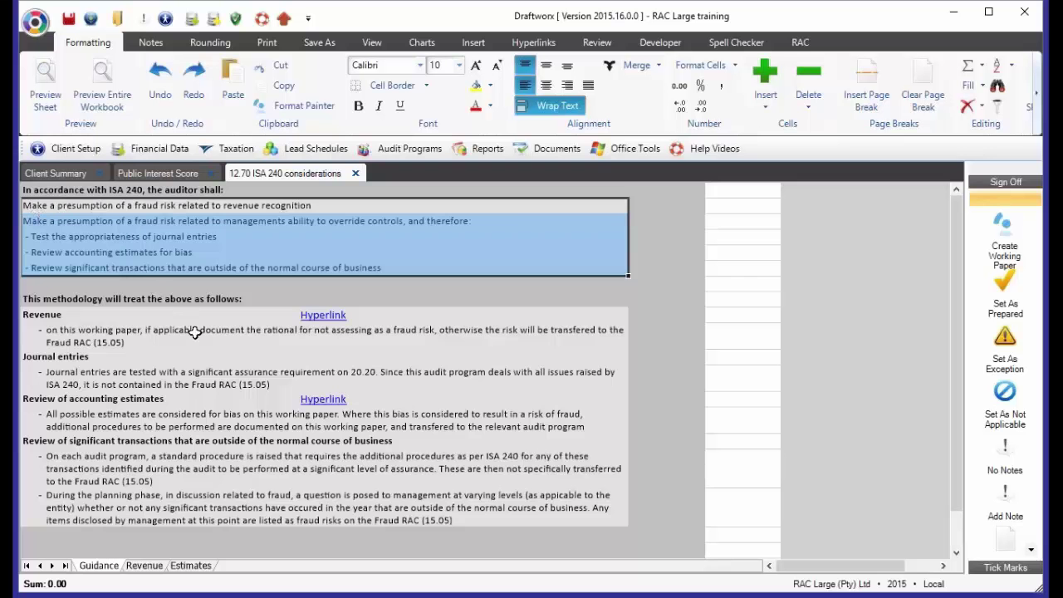
scroll(194, 332, up, 5)
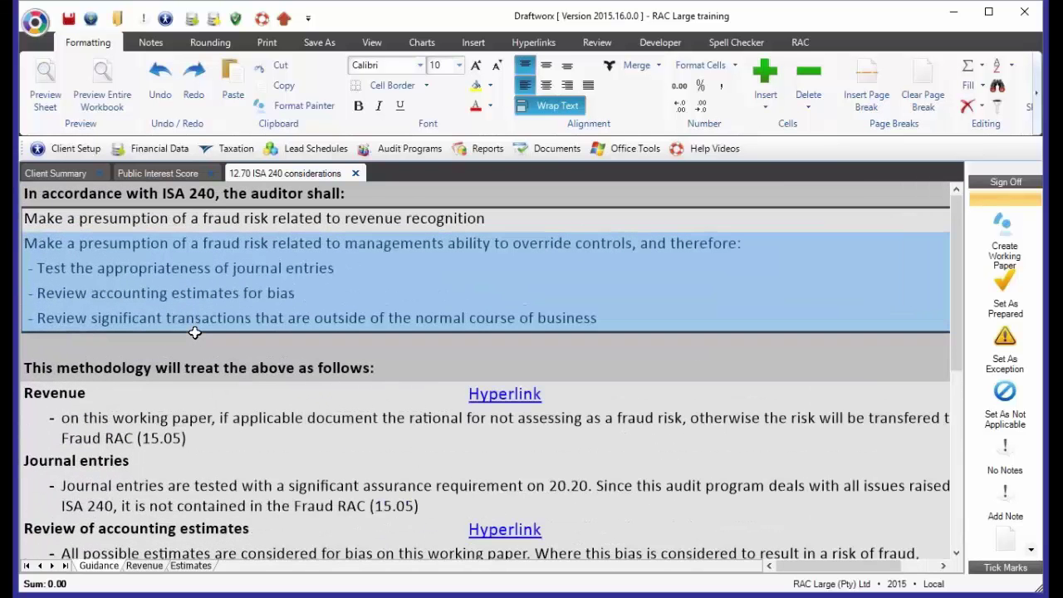
scroll(194, 332, down, 2)
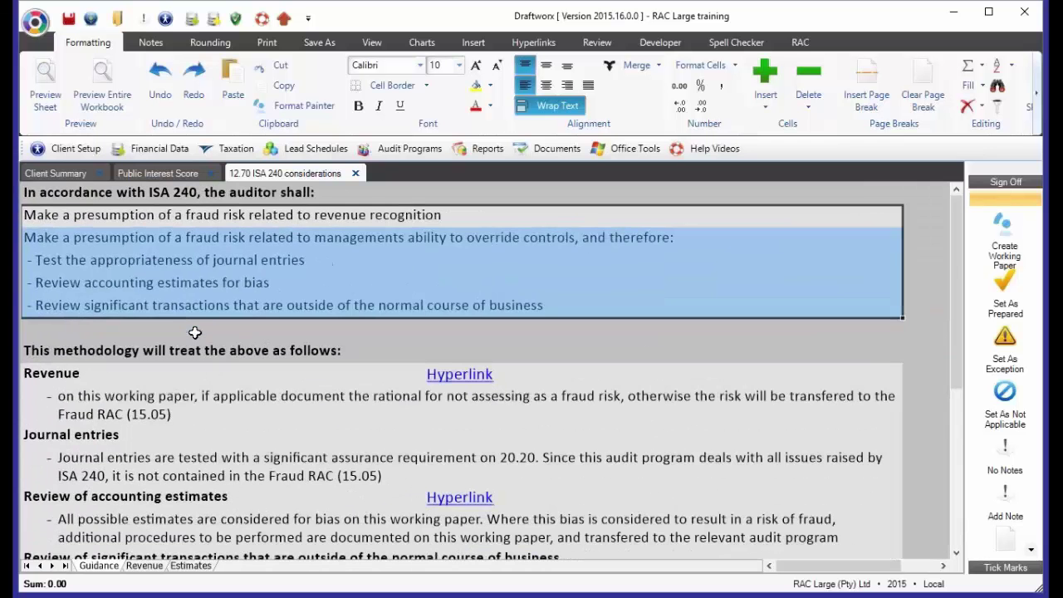
click(158, 218)
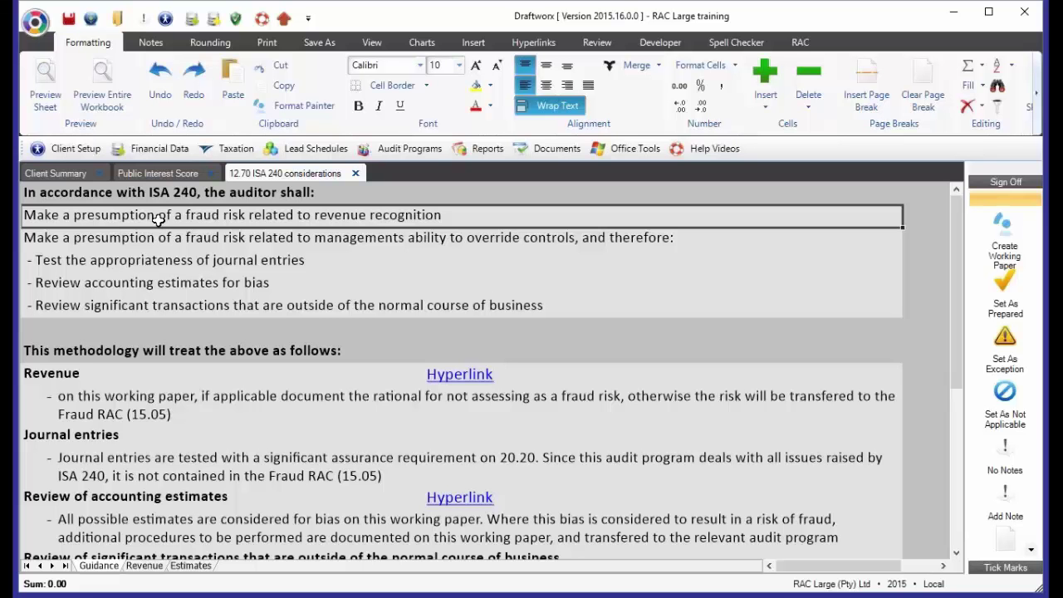
click(63, 241)
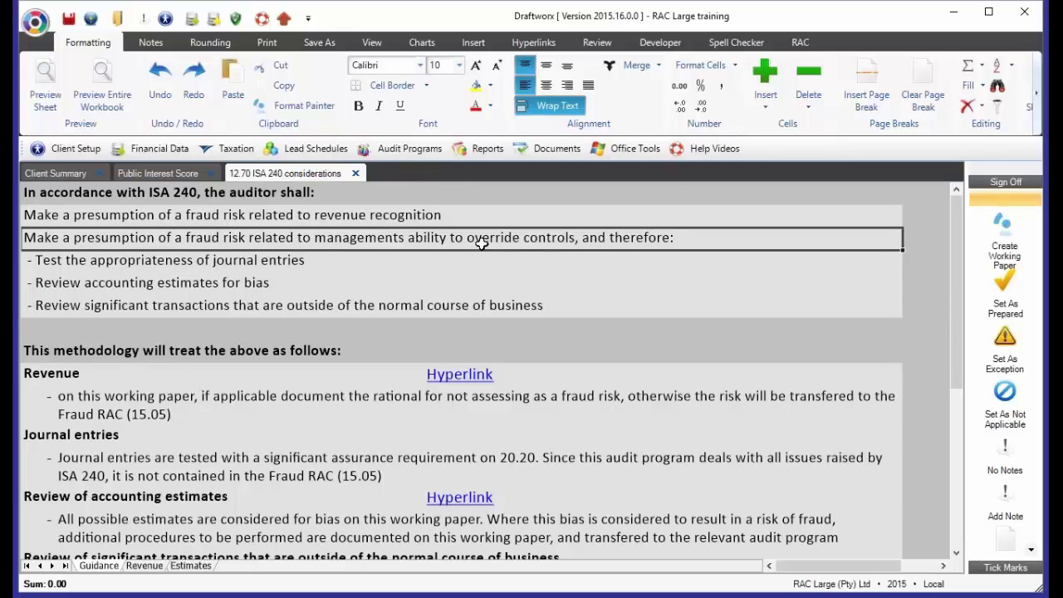
click(264, 260)
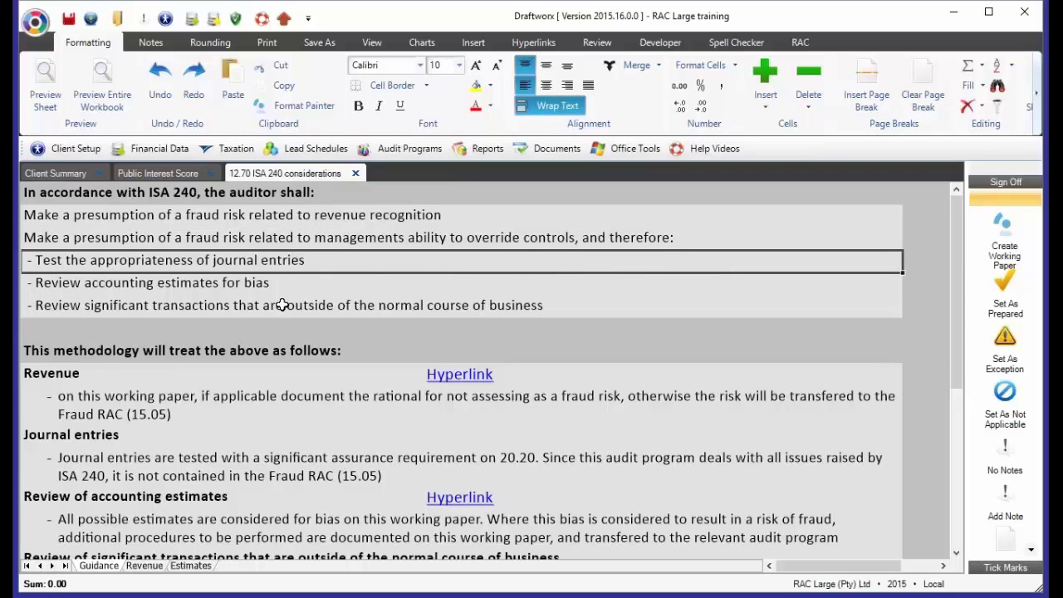
shift+click(254, 283)
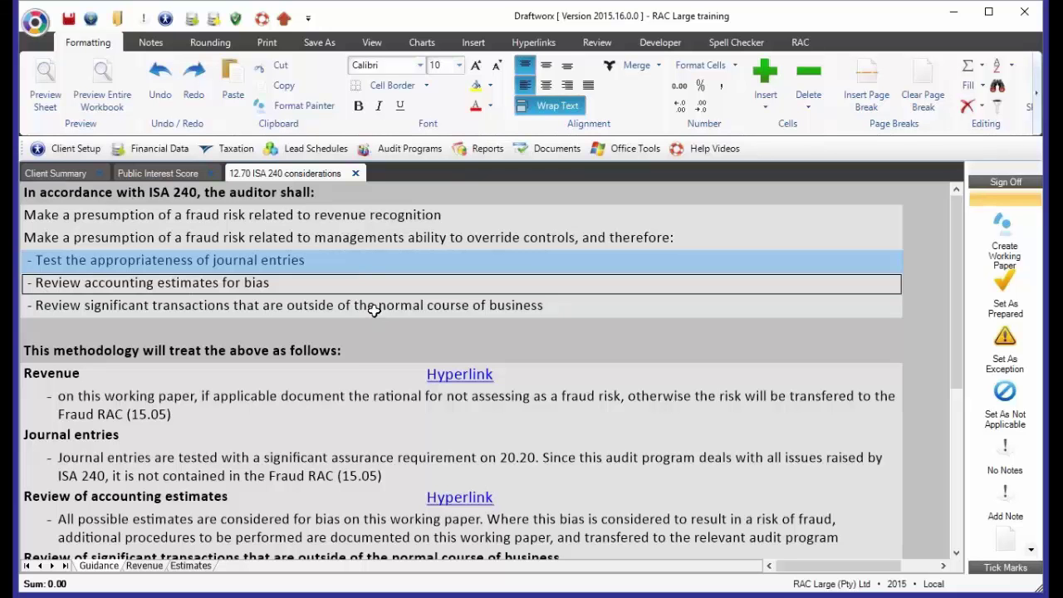
shift+click(374, 306)
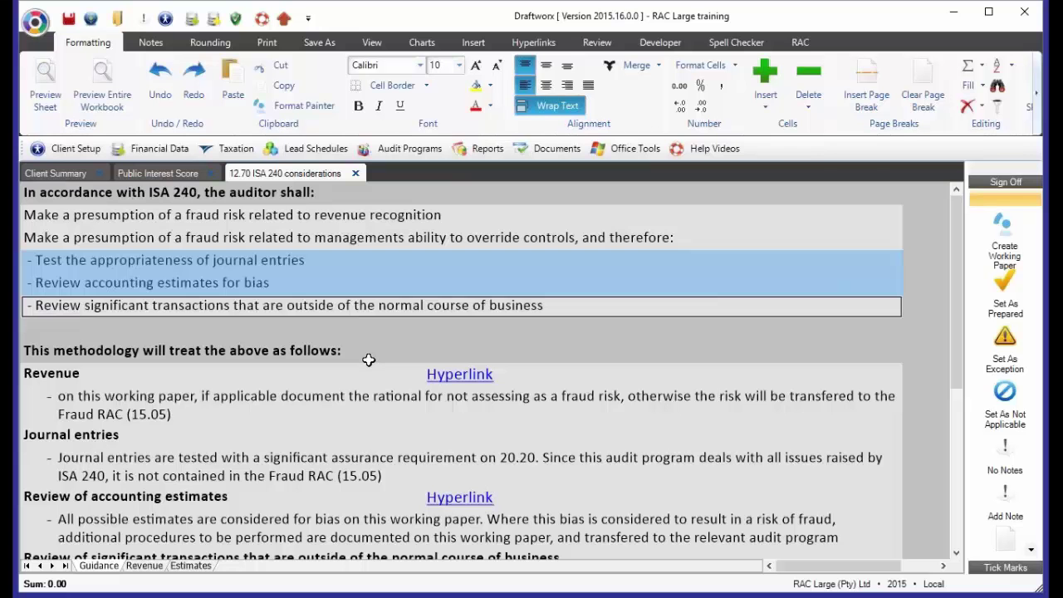
drag(229, 216, 211, 308)
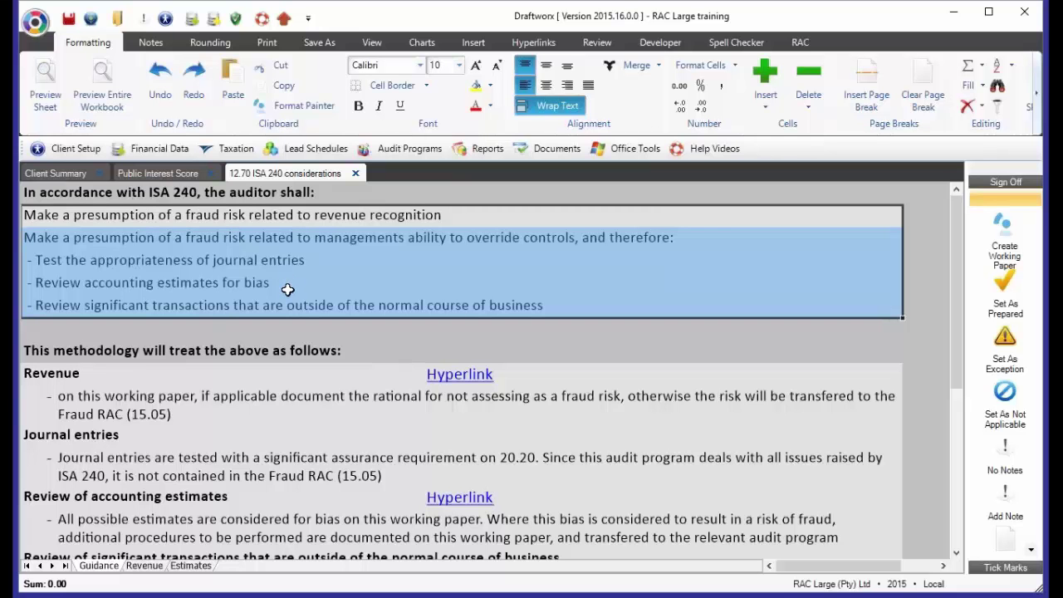
- Fill the journal entries bullet row orange
click(251, 267)
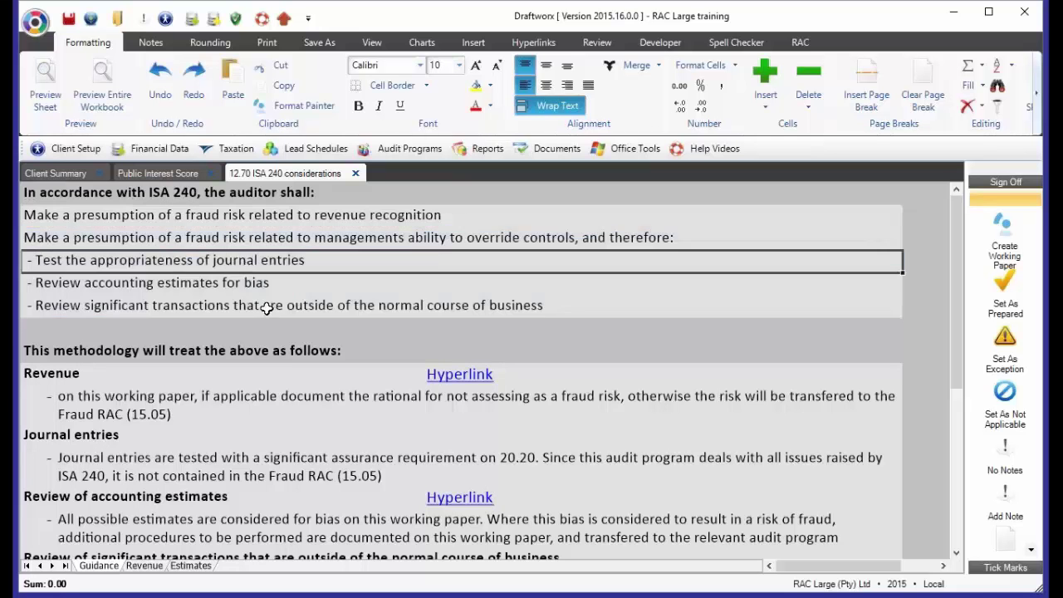
click(491, 85)
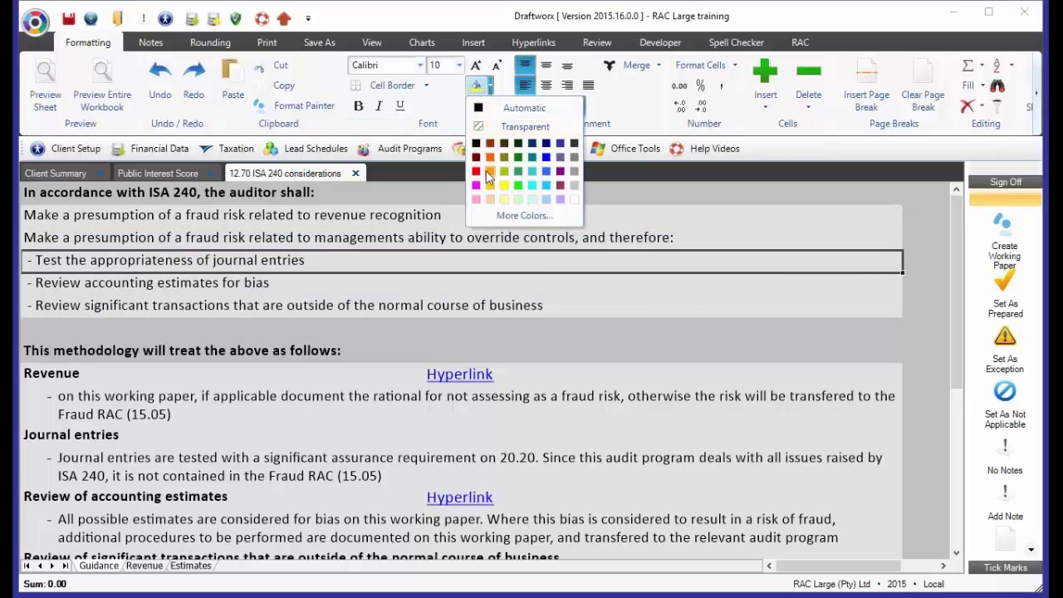
click(490, 171)
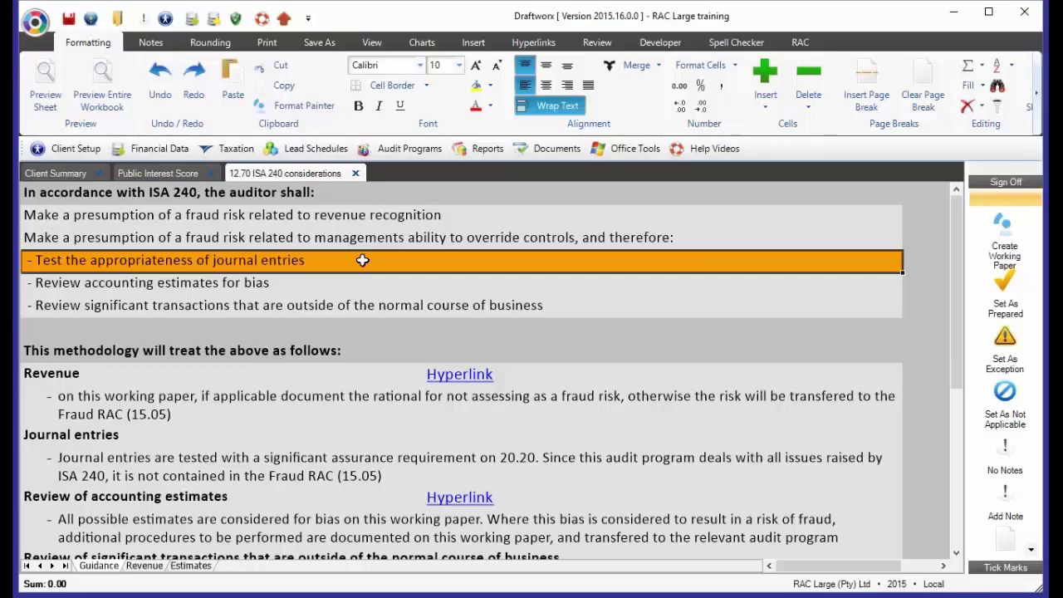
- Fill the significant transactions bullet row orange, then select the revenue recognition and accounting estimates rows
click(157, 305)
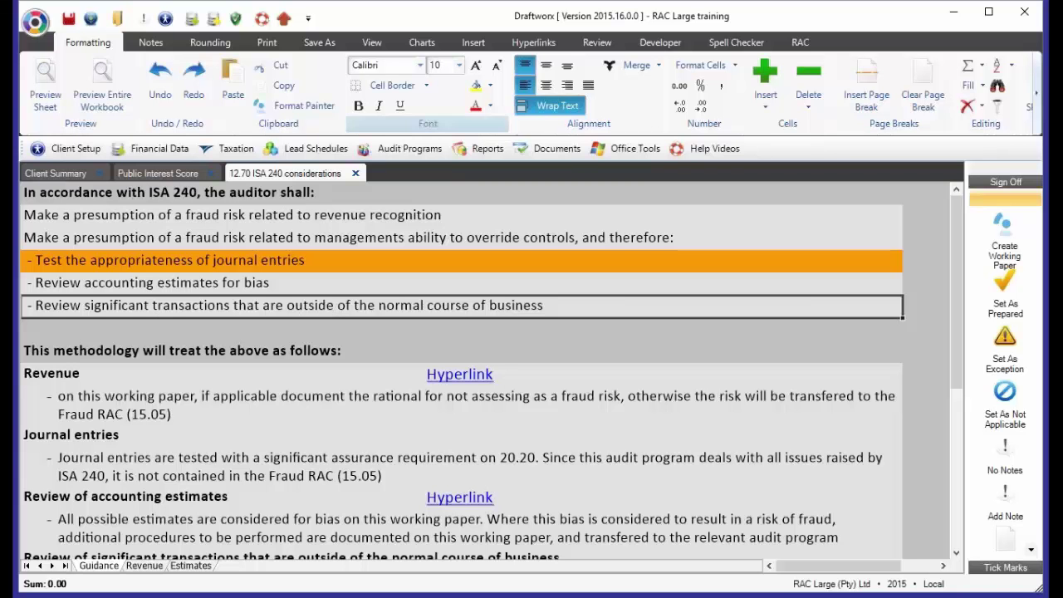
click(491, 86)
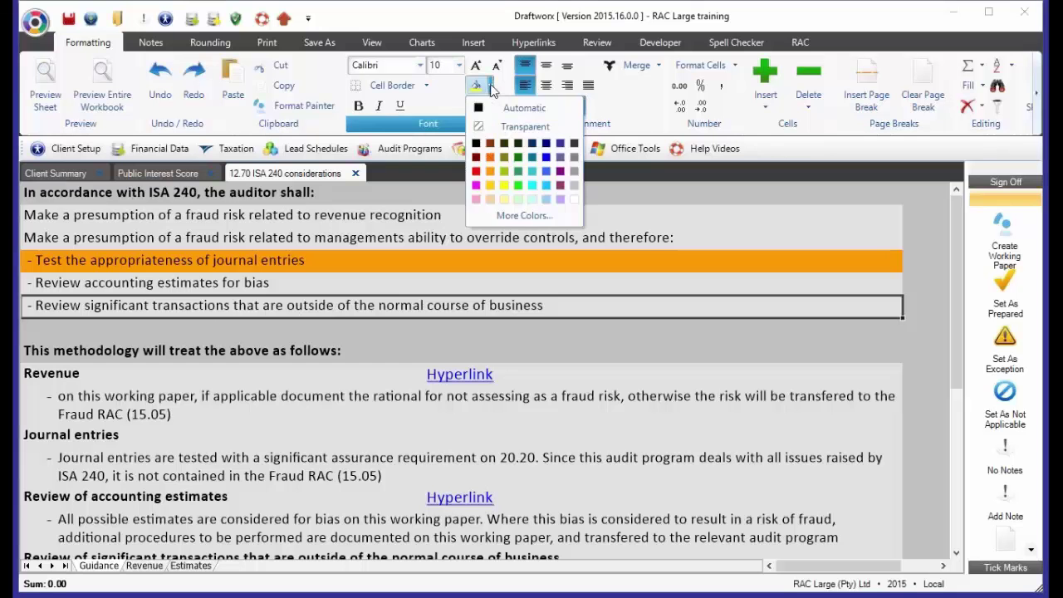
click(490, 172)
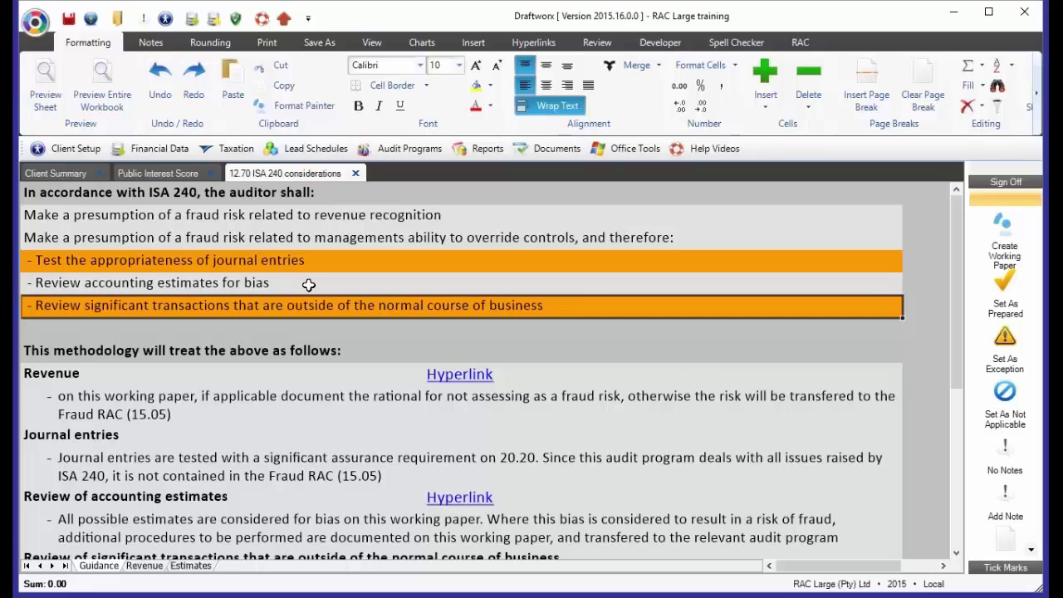
click(269, 218)
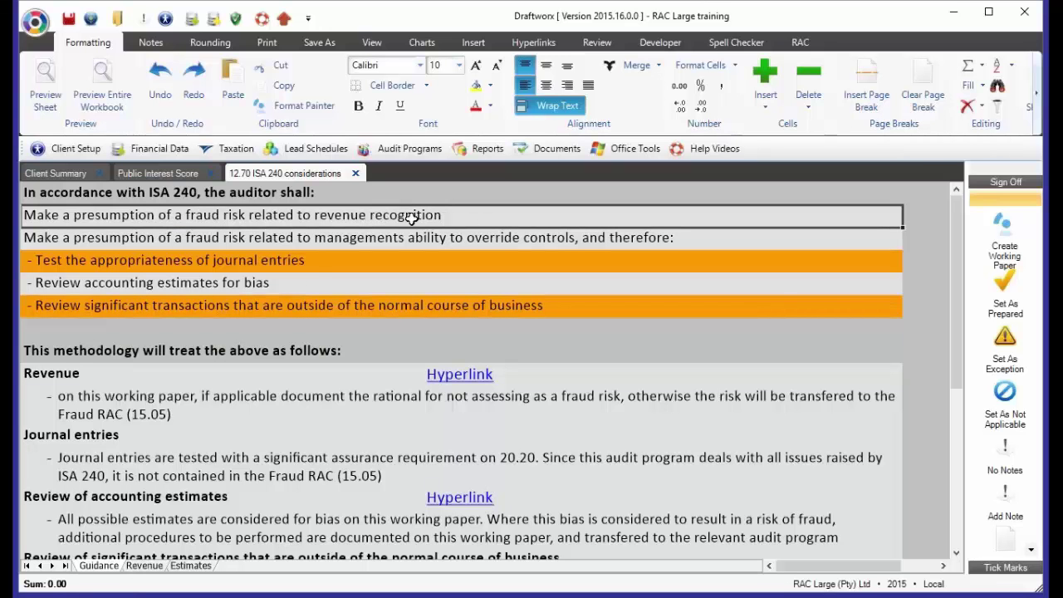
ctrl+click(237, 285)
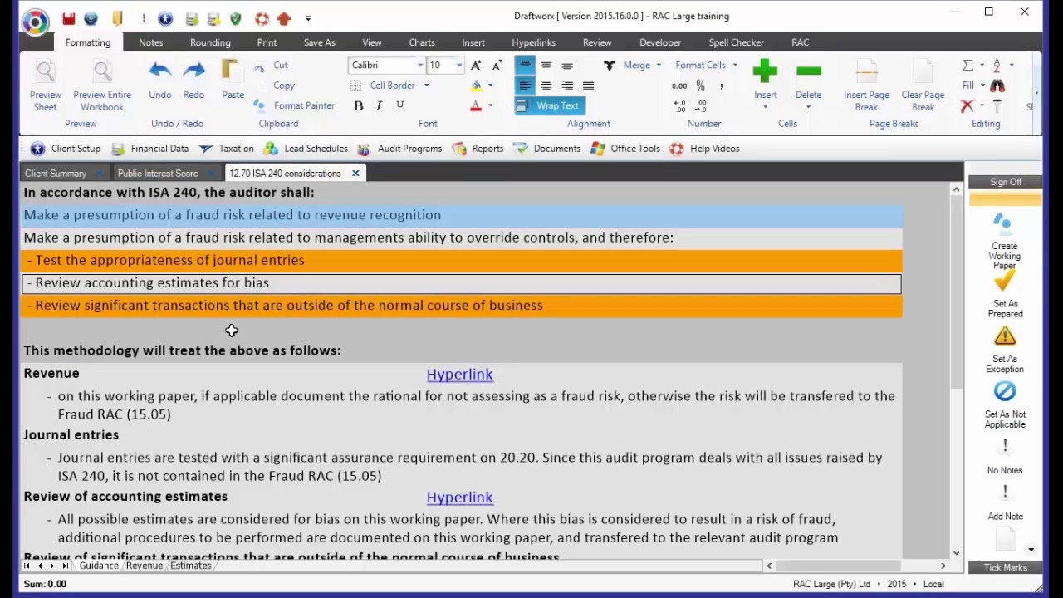
ctrl+click(245, 240)
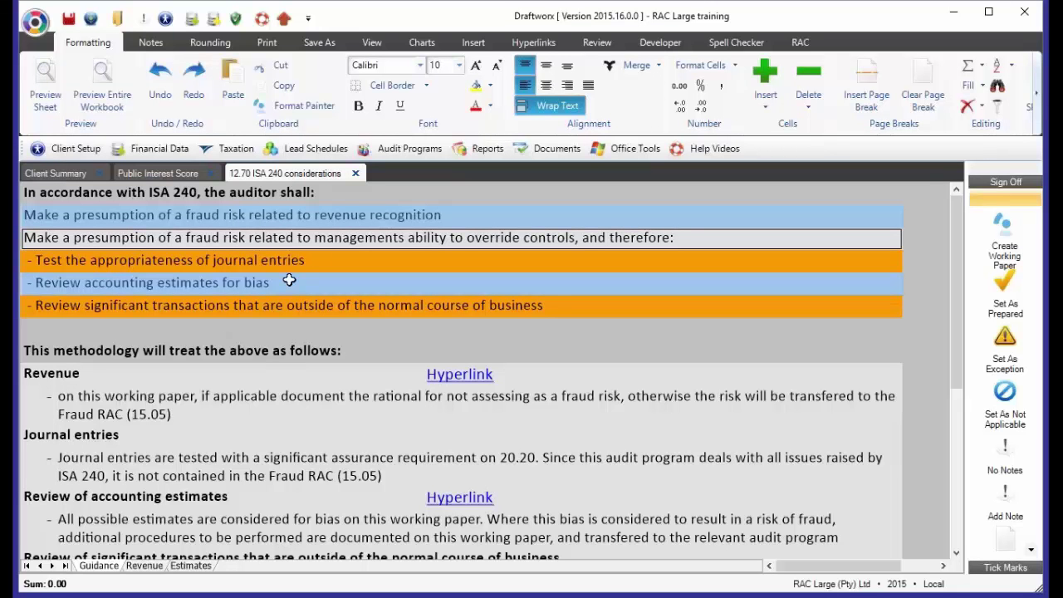
click(203, 405)
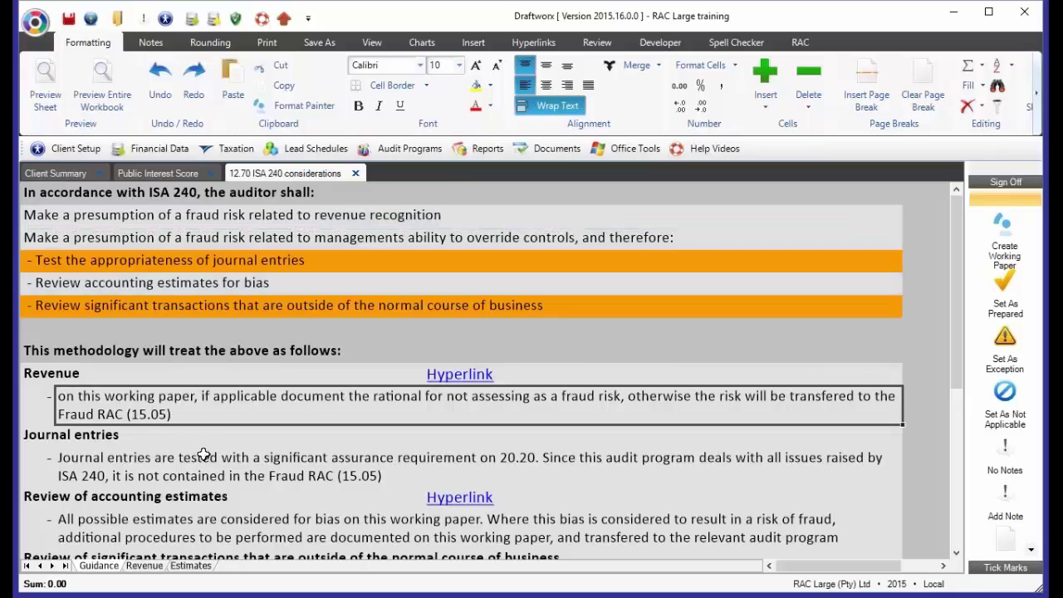
scroll(552, 379, down, 2)
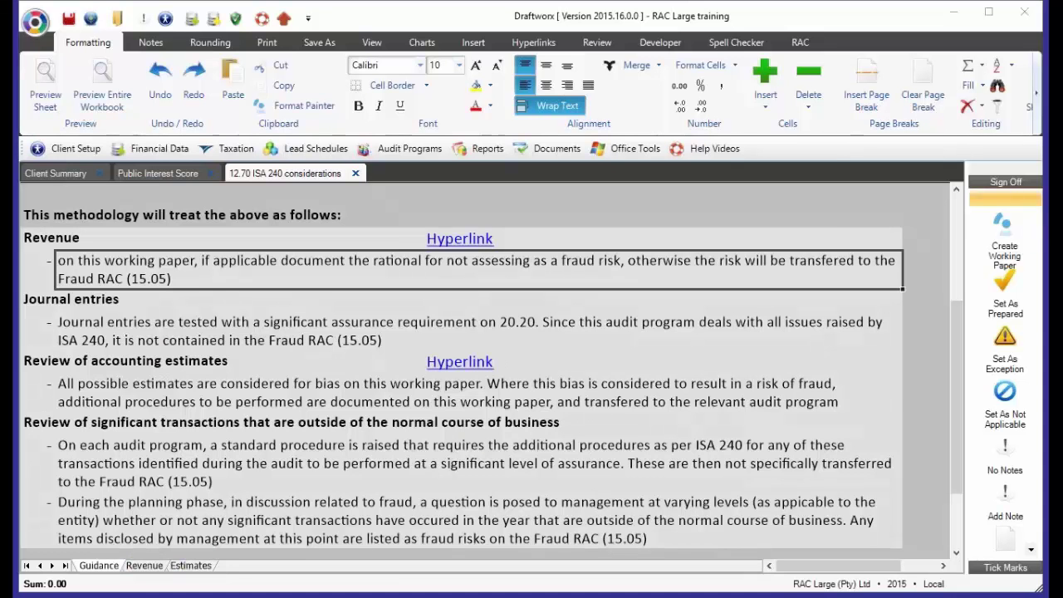
- Switch to the Revenue sheet and collapse its client detail header rows
click(145, 565)
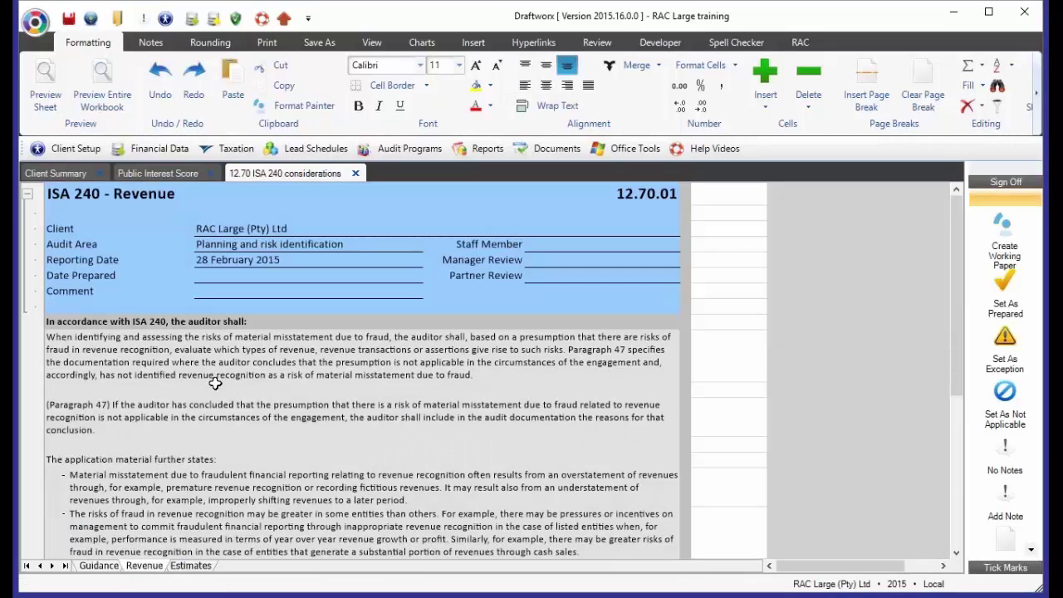
scroll(215, 383, up, 1)
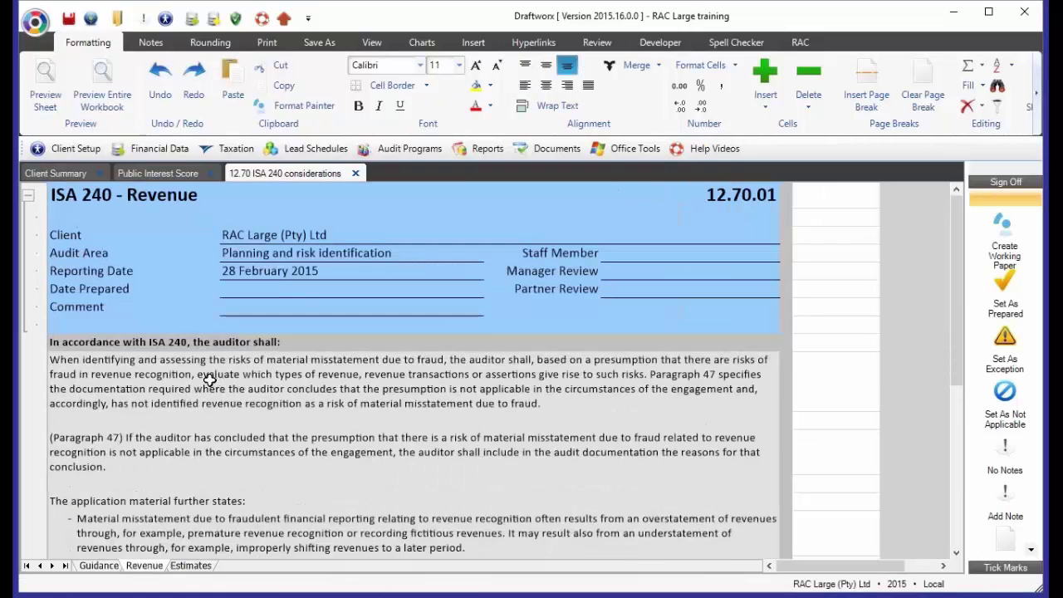
click(30, 198)
- Review the first ISA 240 requirement paragraph and the bullet on rebutting the presumption
scroll(193, 331, up, 1)
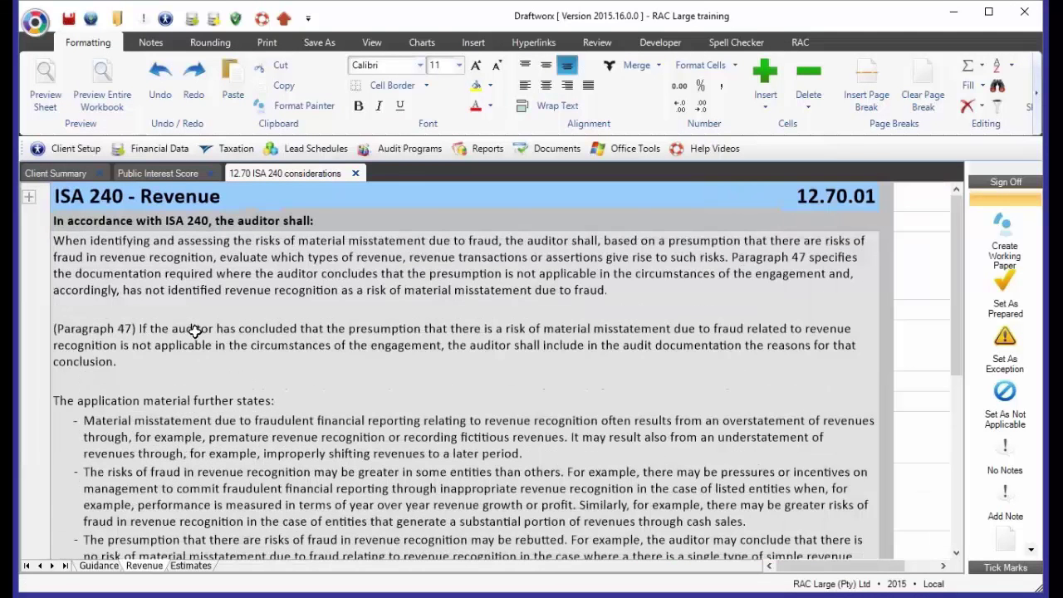
click(159, 259)
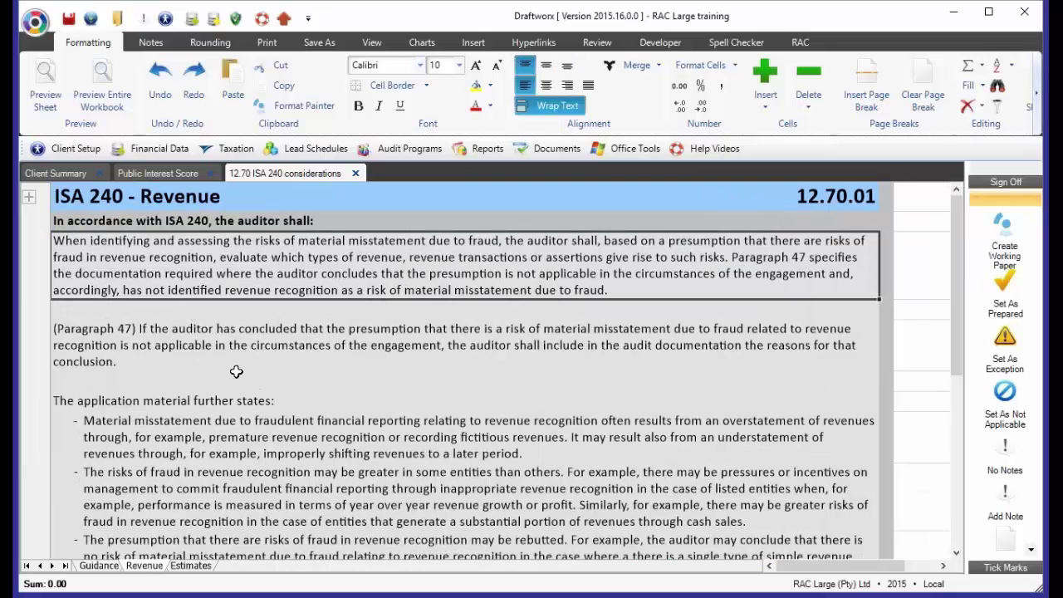
scroll(237, 372, down, 1)
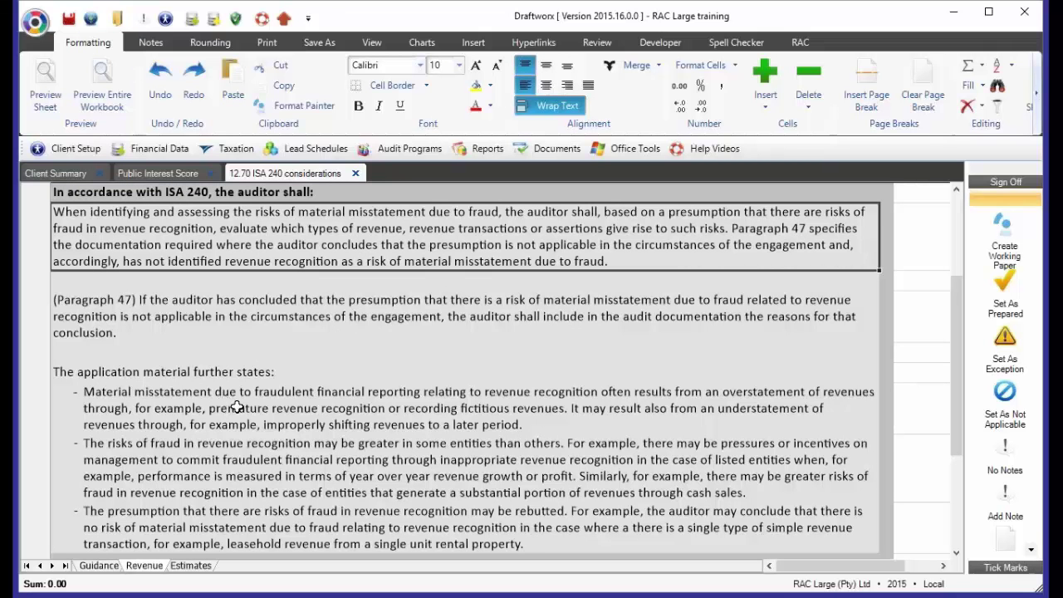
click(207, 520)
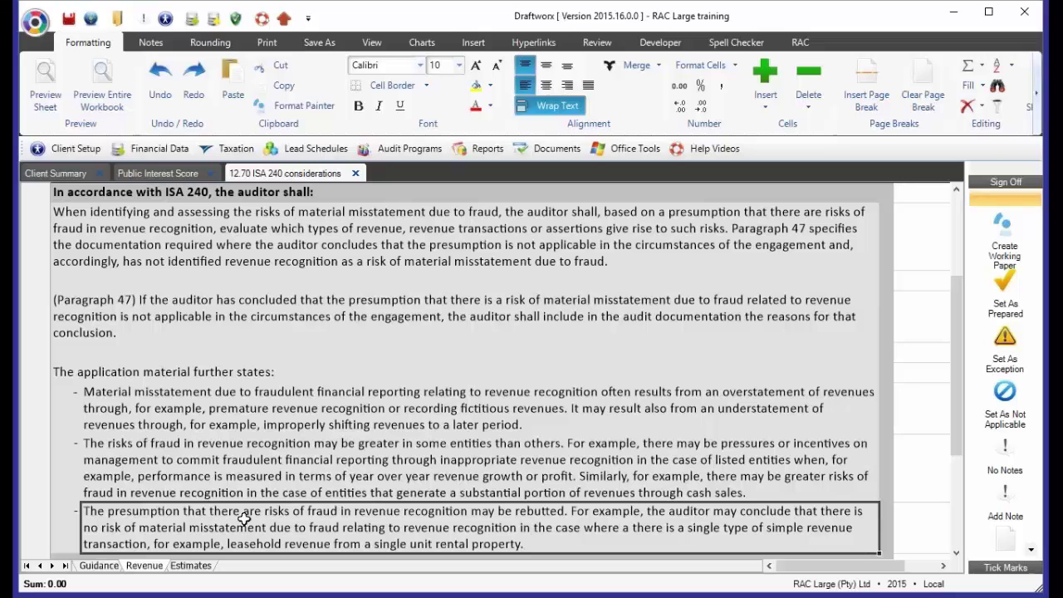
- Scroll to the rebut question, select the assertion Reasoning cells, then the question and its Y/N cell
scroll(243, 519, down, 3)
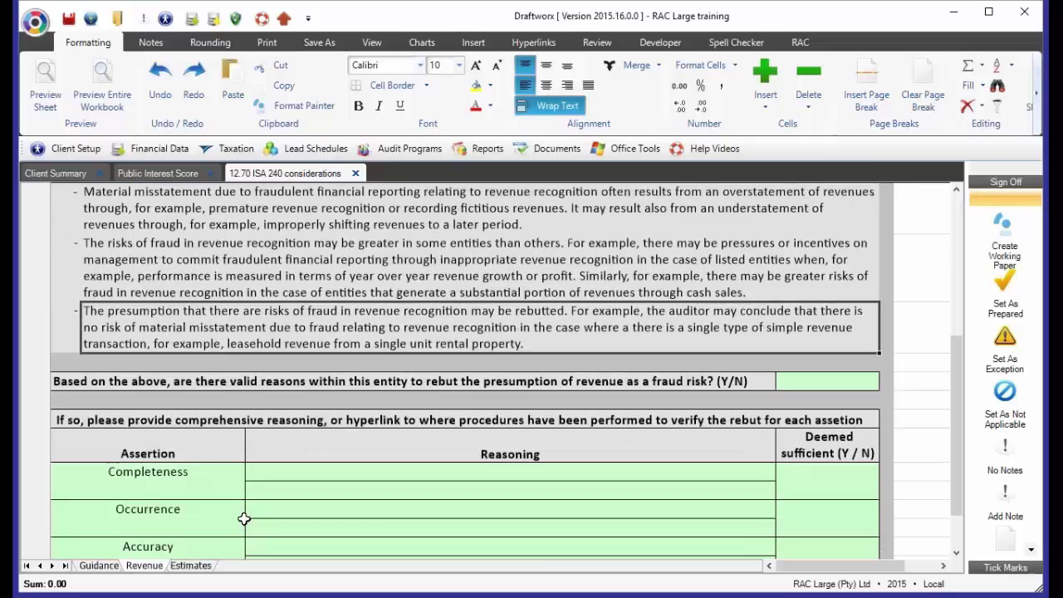
scroll(243, 519, down, 3)
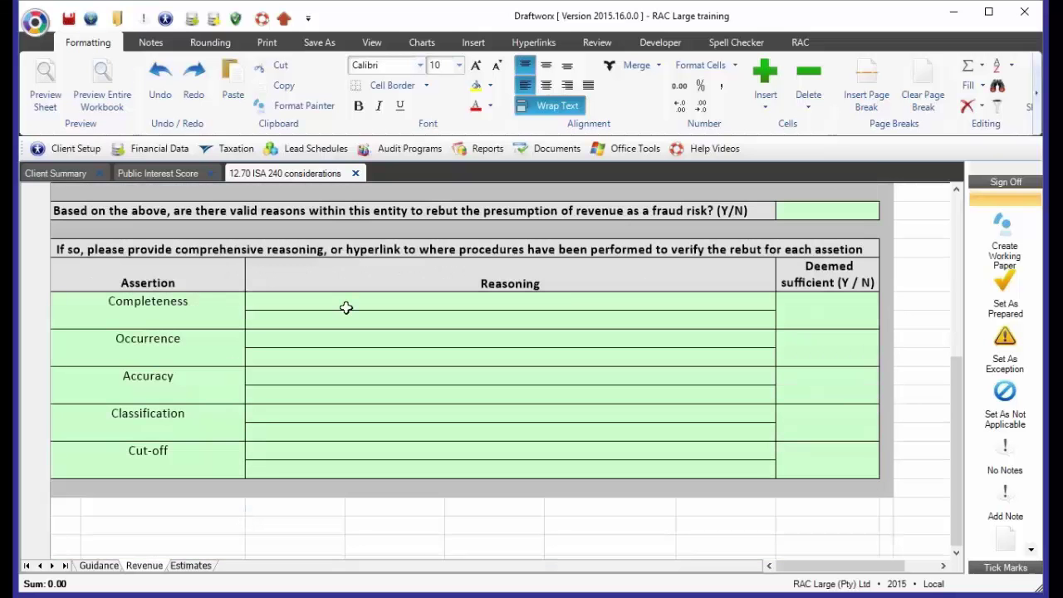
drag(395, 304, 394, 467)
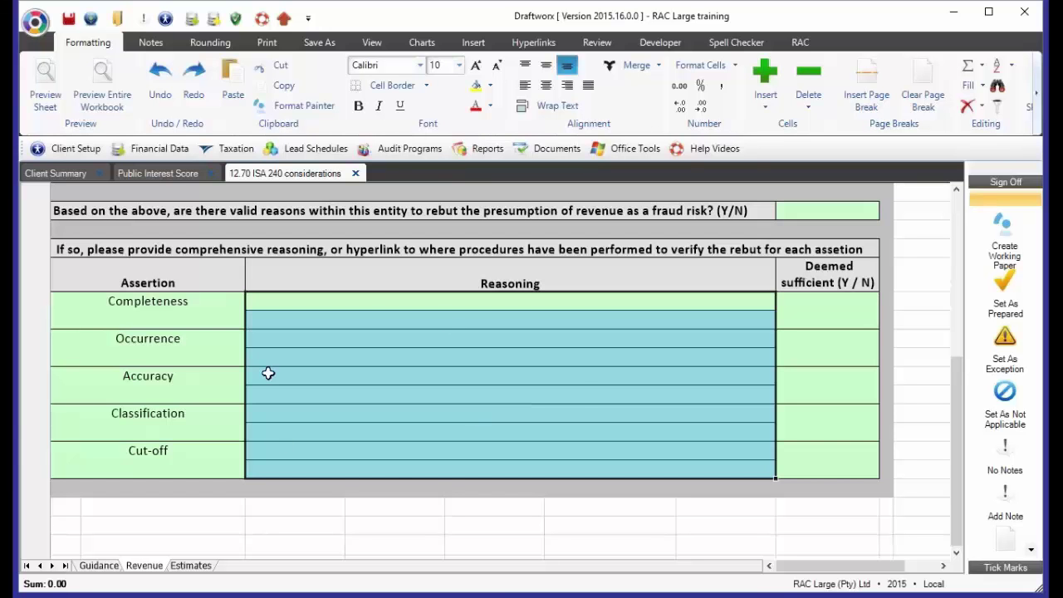
click(241, 216)
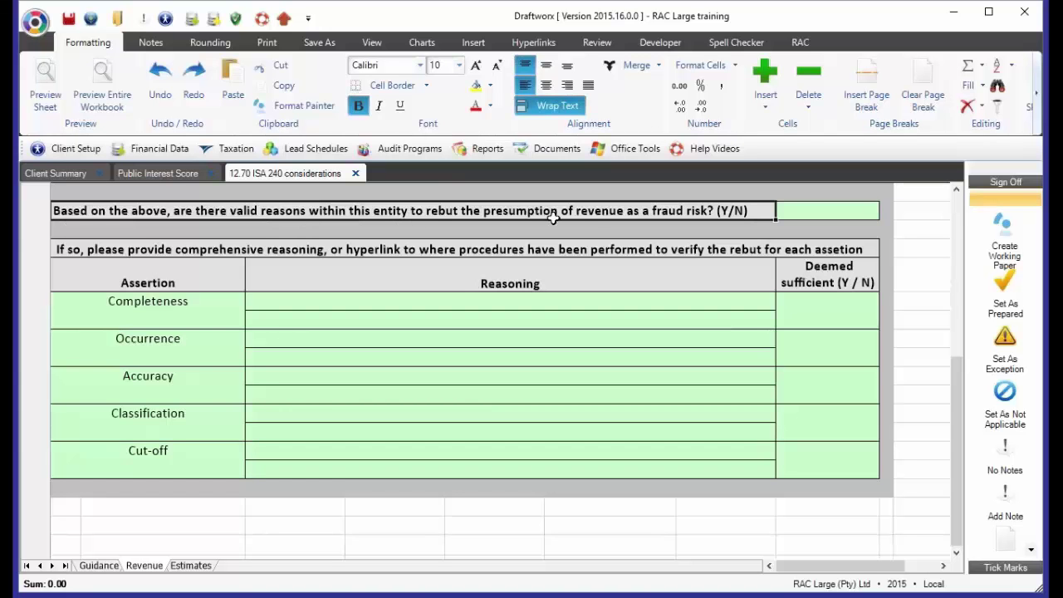
click(810, 213)
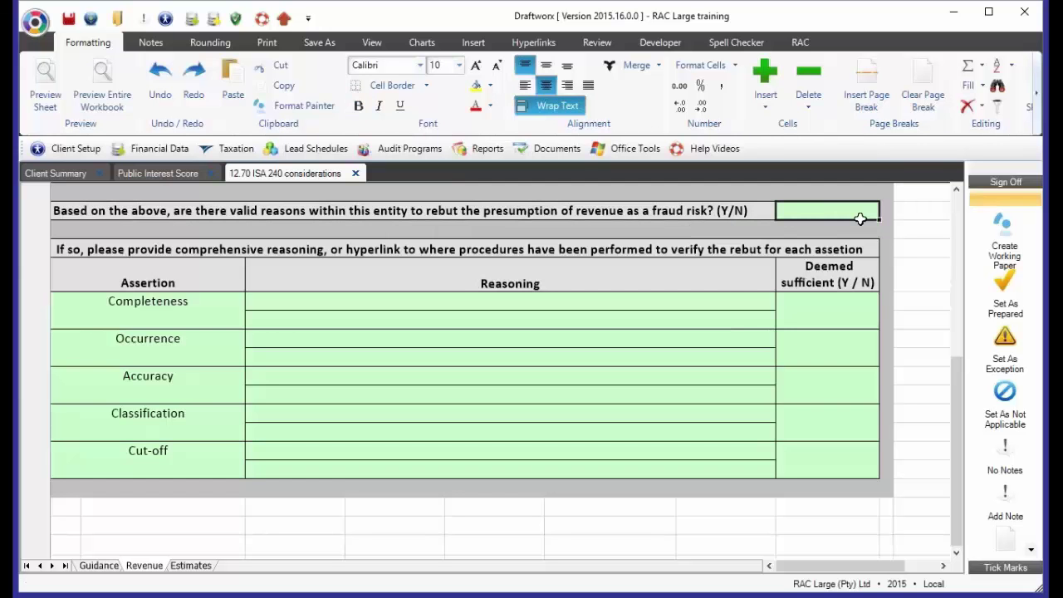
- Answer Y to the rebut revenue fraud risk question and select Reasoning cells Completeness to Accuracy
text(Y)
key(Return)
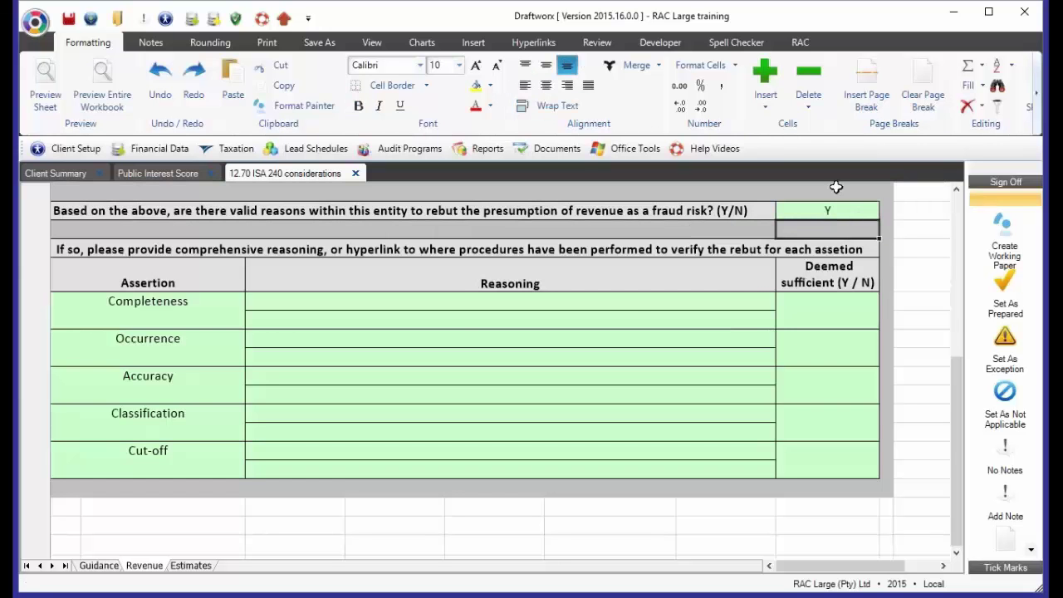
drag(447, 304, 441, 463)
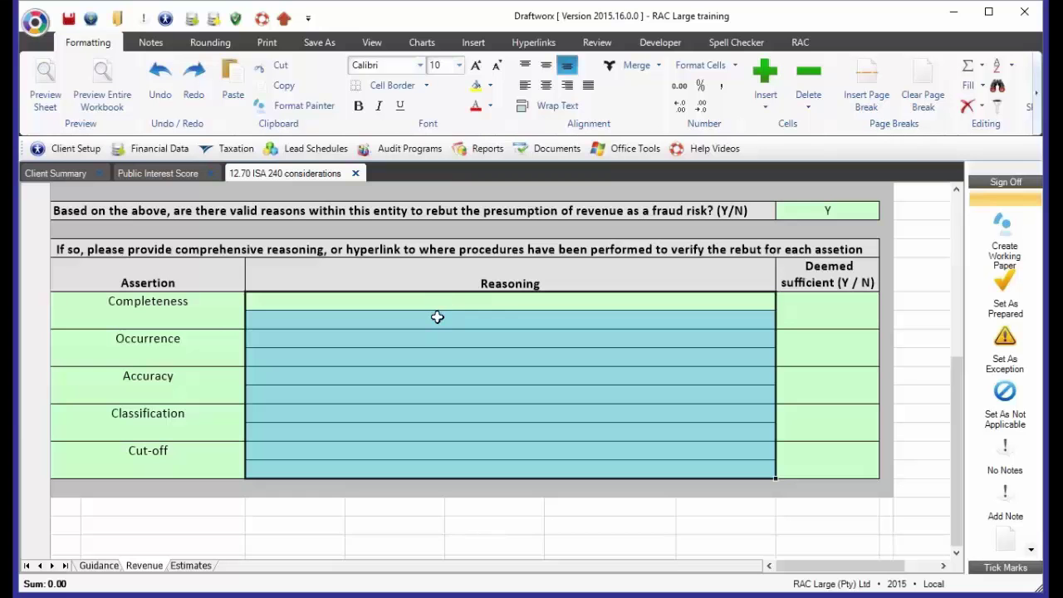
click(432, 340)
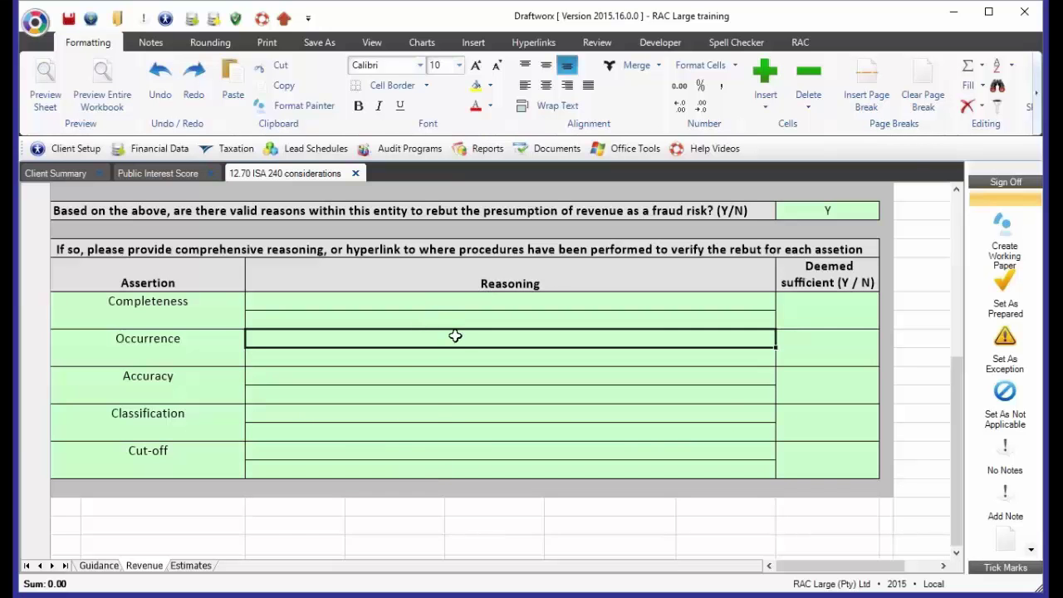
click(433, 450)
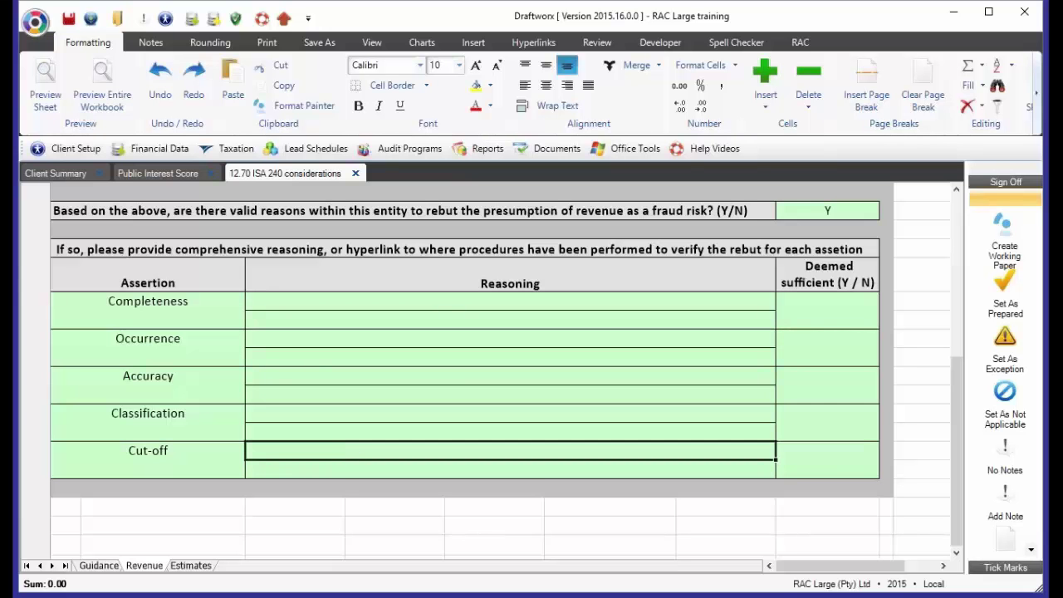
click(819, 311)
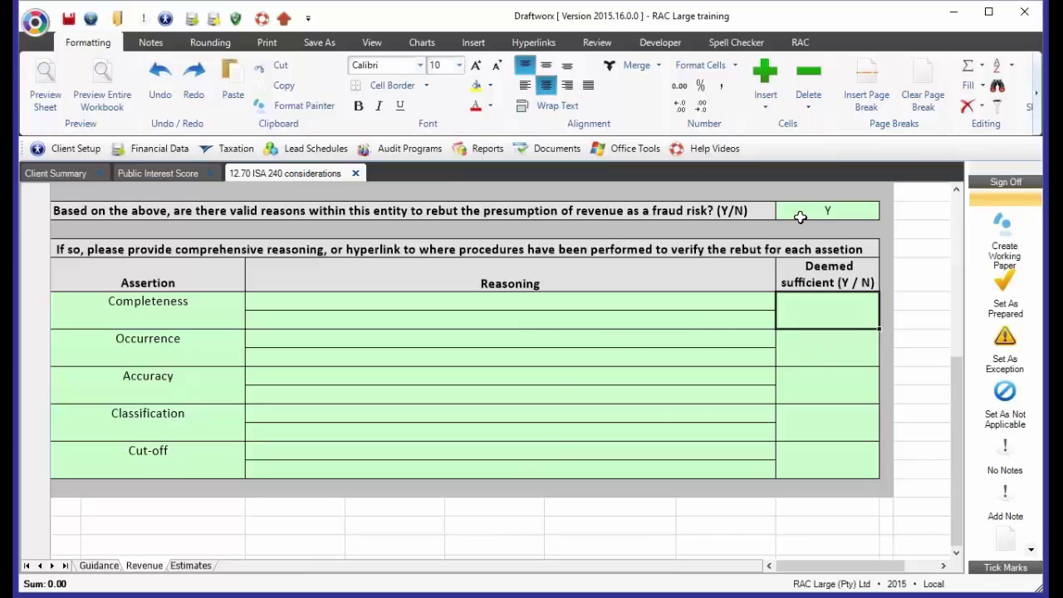
key(Down)
key(Down)
key(Down)
key(Down)
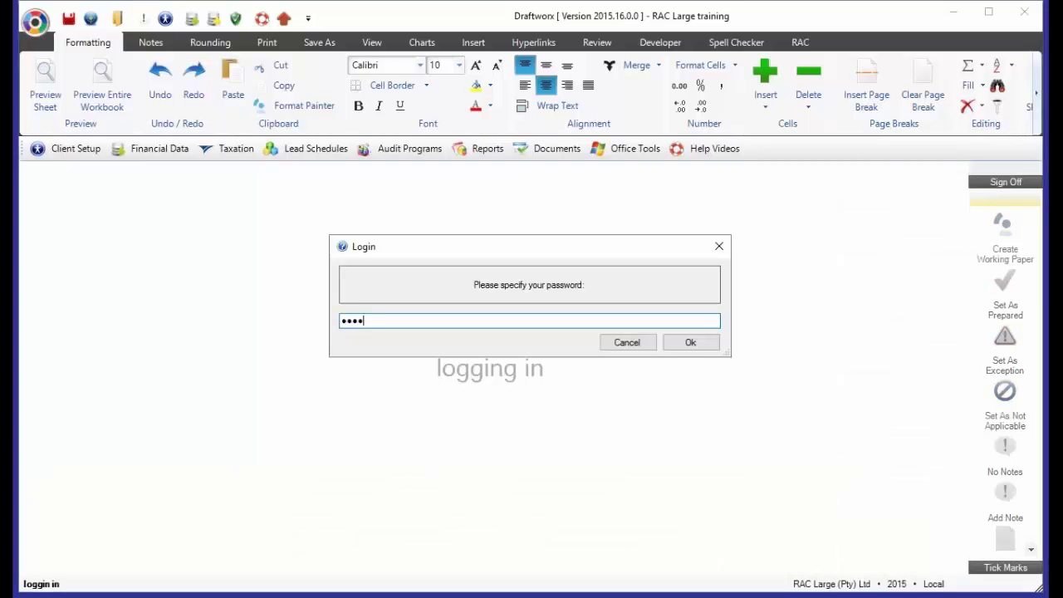
- Enter the account password in the Login dialog to log back in
text(••••••)
key(Return)
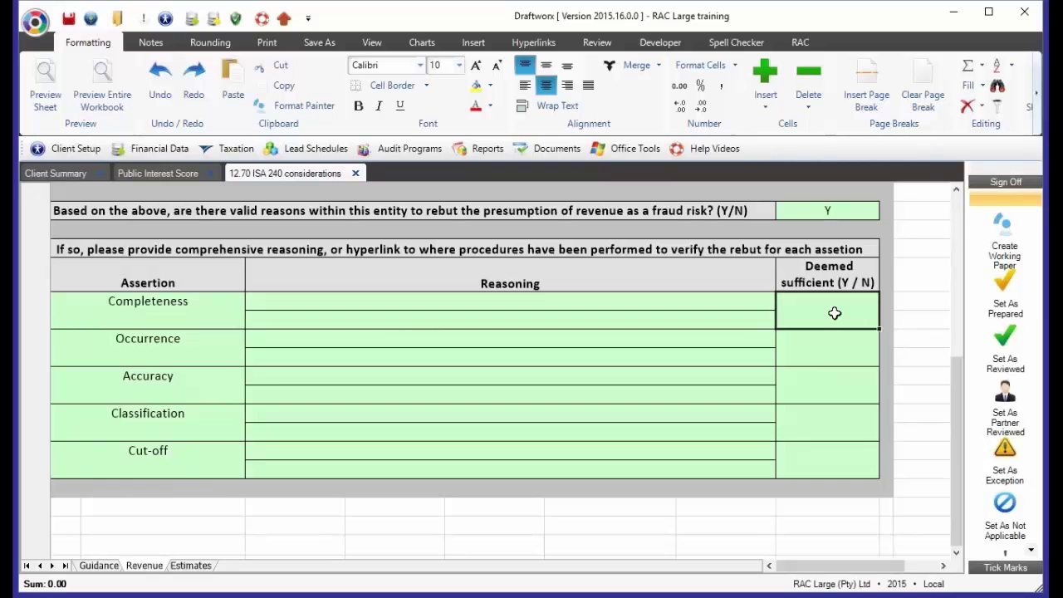
- Enter Y for all five assertions under Deemed sufficient, then clear those five cells
text(Y)
key(Return)
text(Y)
key(Return)
text(Y)
key(Return)
text(Y)
key(Return)
text(Y)
key(Up)
key(Up)
key(Up)
key(Up)
drag(834, 309, 836, 453)
key(Delete)
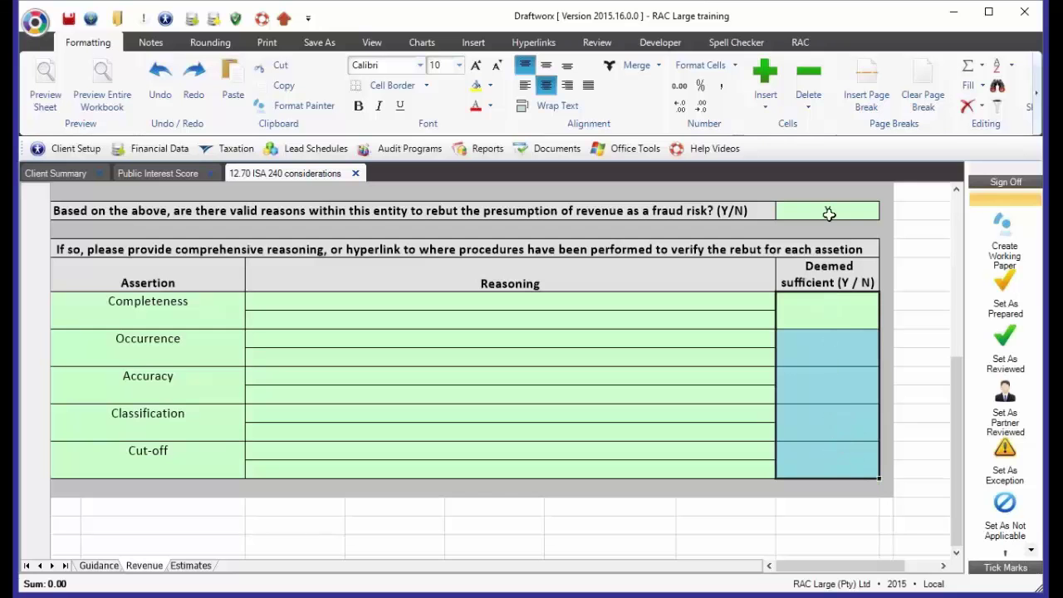
- Answer N to the rebut question in its Y/N cell
click(868, 213)
text(N)
key(Return)
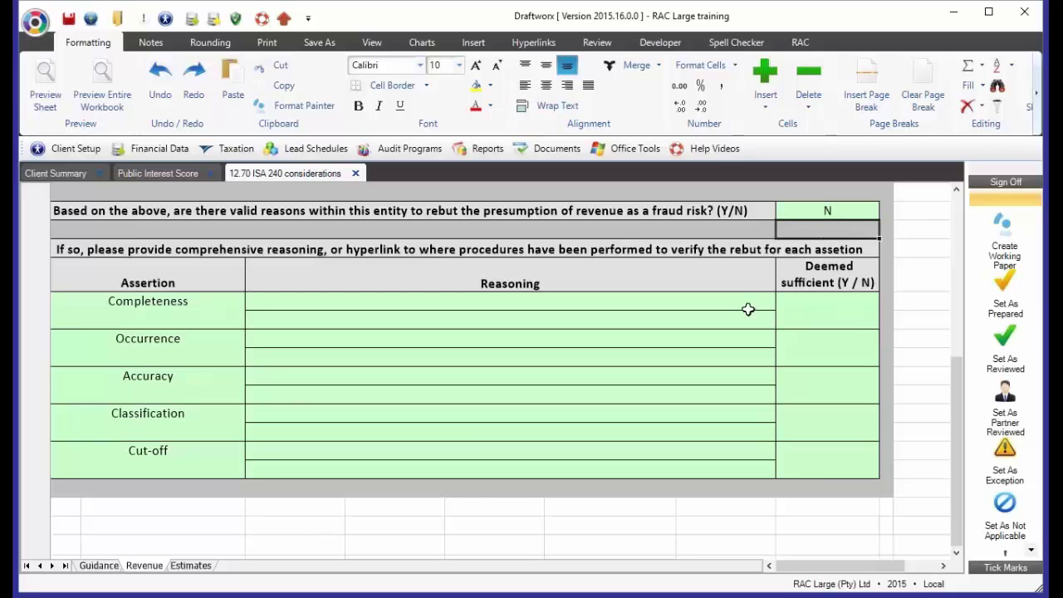
- Switch to the Estimates sheet, collapse its client header rows, and select requirement paragraphs A and B
click(191, 566)
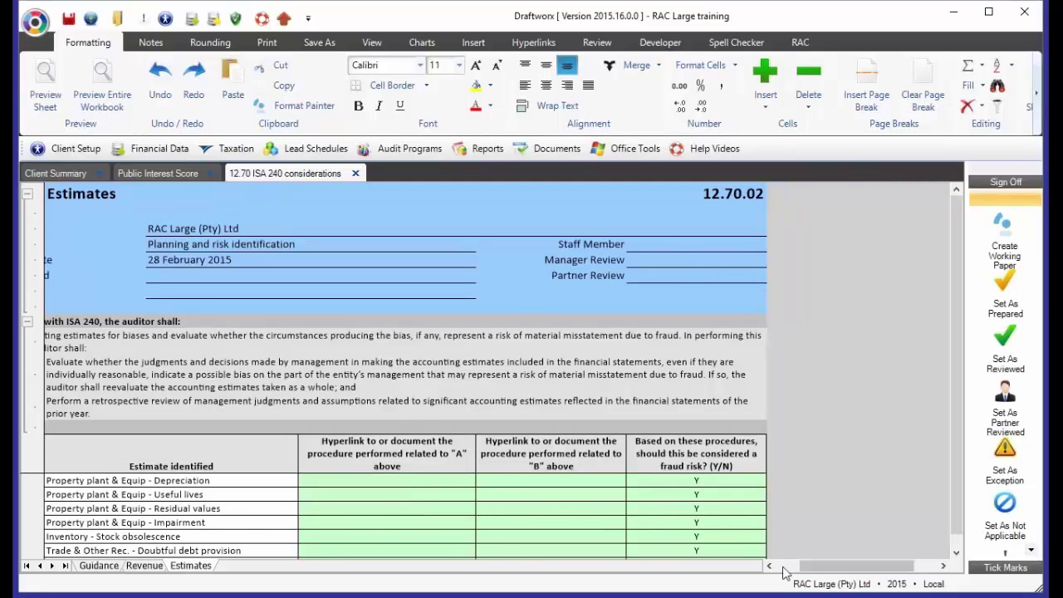
click(27, 194)
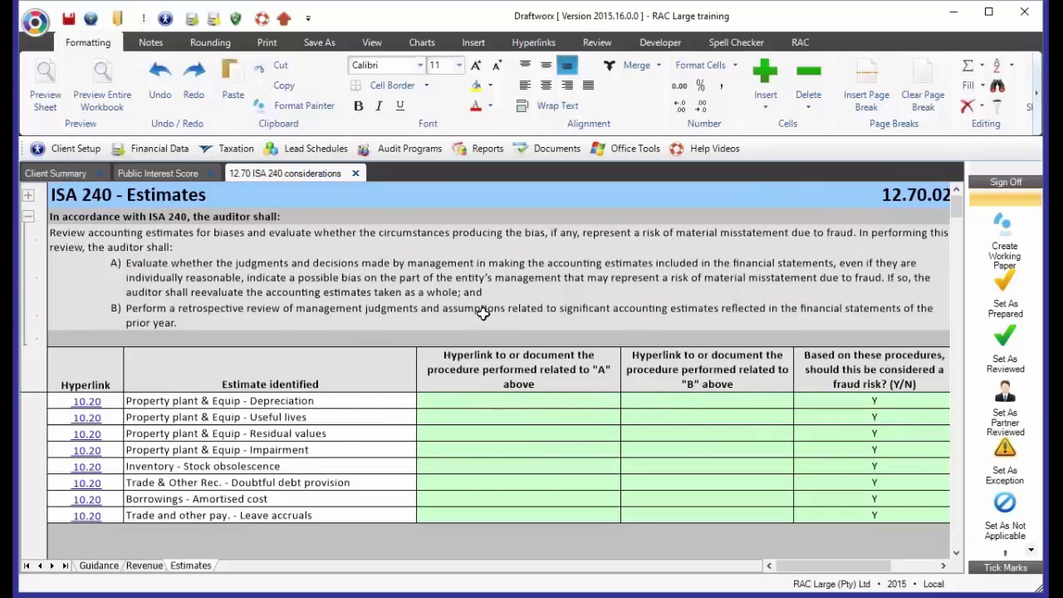
scroll(482, 310, down, 1)
drag(206, 260, 186, 293)
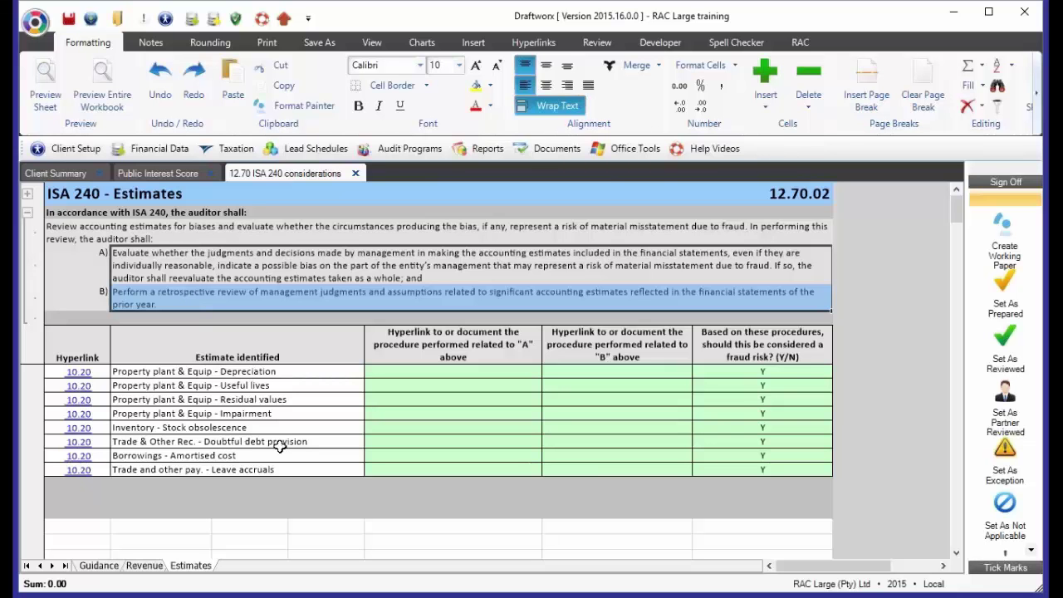
click(291, 372)
shift+click(290, 474)
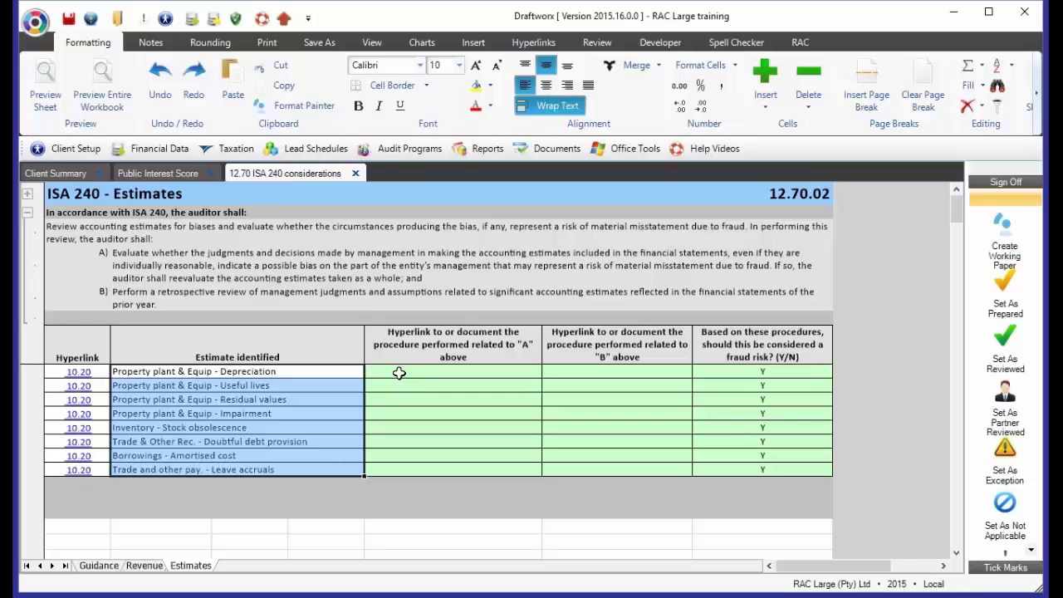
click(399, 374)
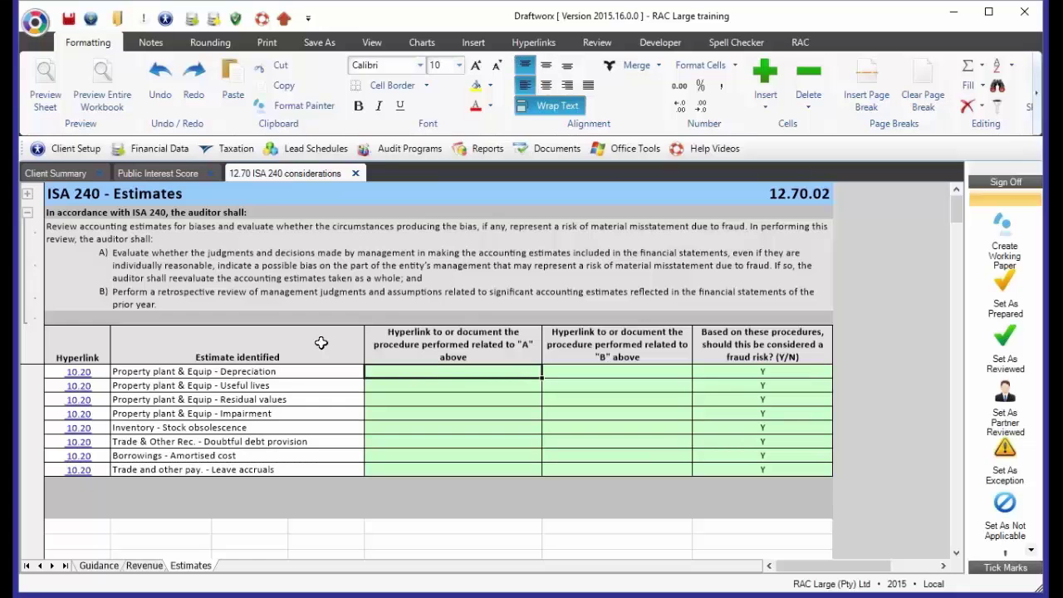
click(158, 264)
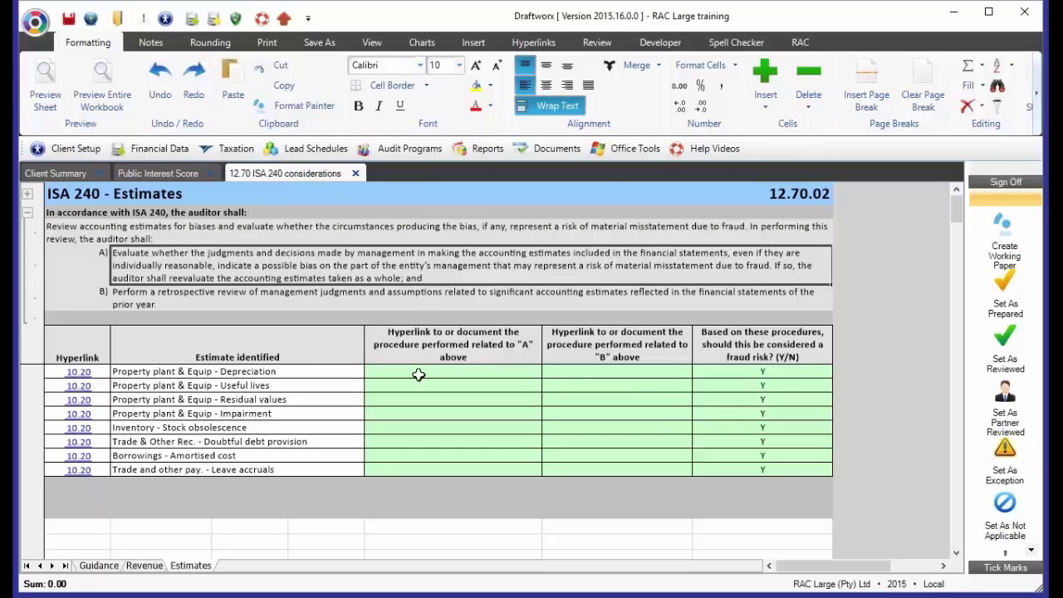
click(453, 372)
click(224, 268)
drag(419, 378, 419, 468)
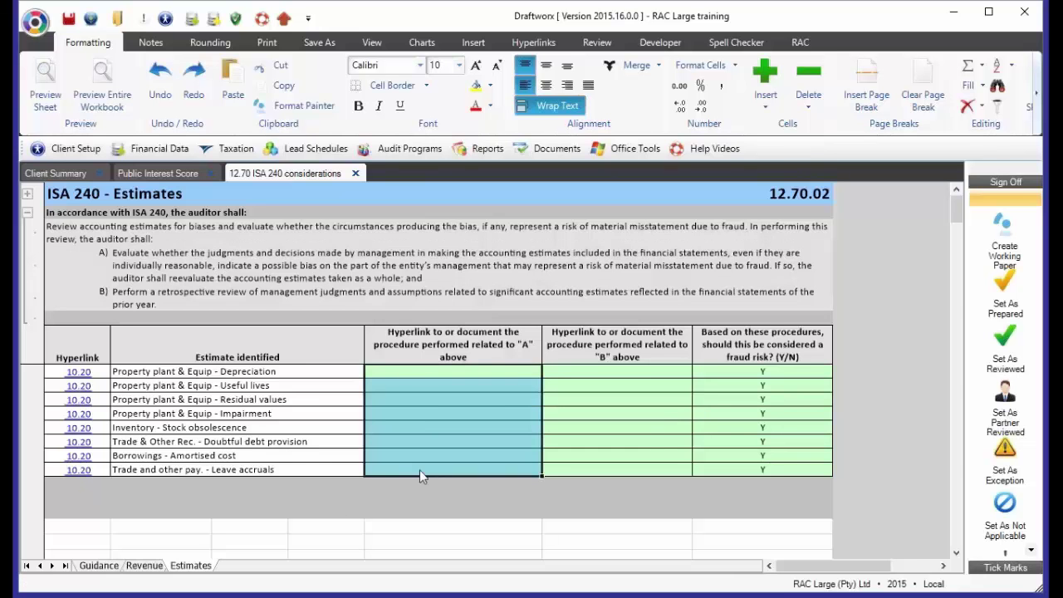
drag(415, 377, 413, 467)
drag(418, 375, 418, 470)
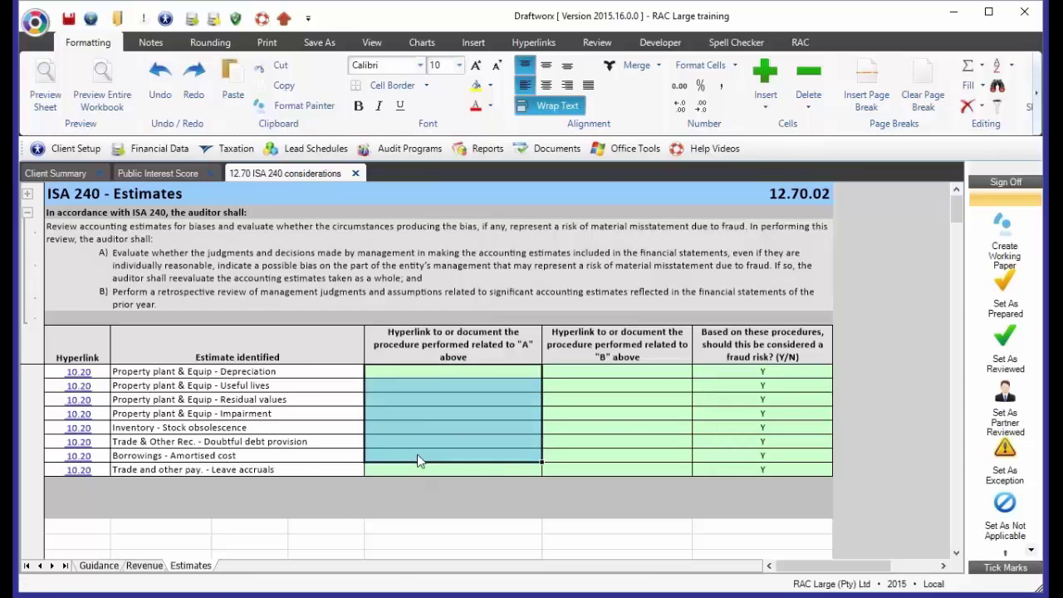
click(406, 416)
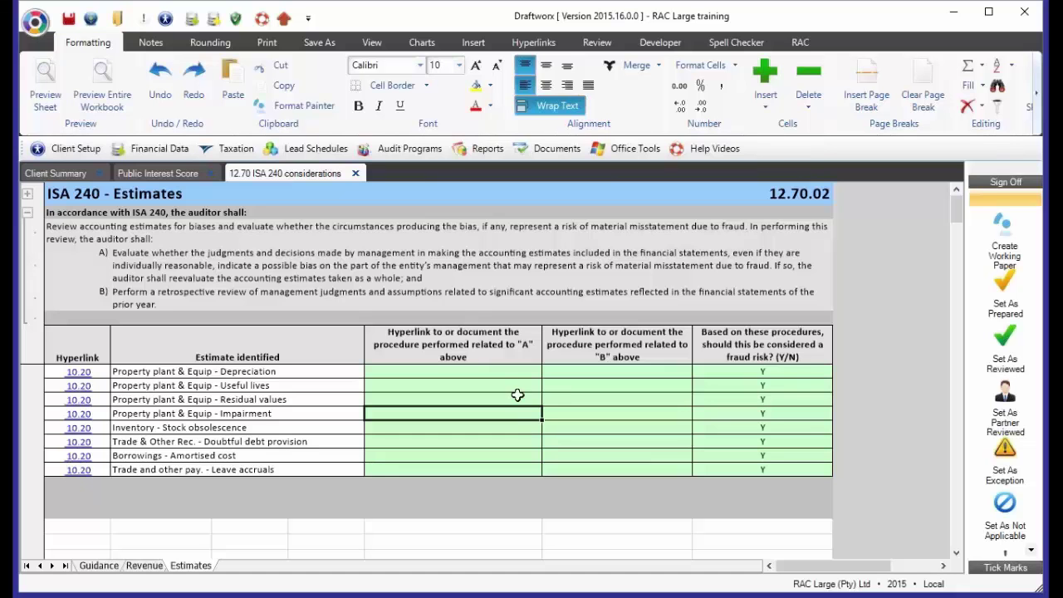
click(498, 374)
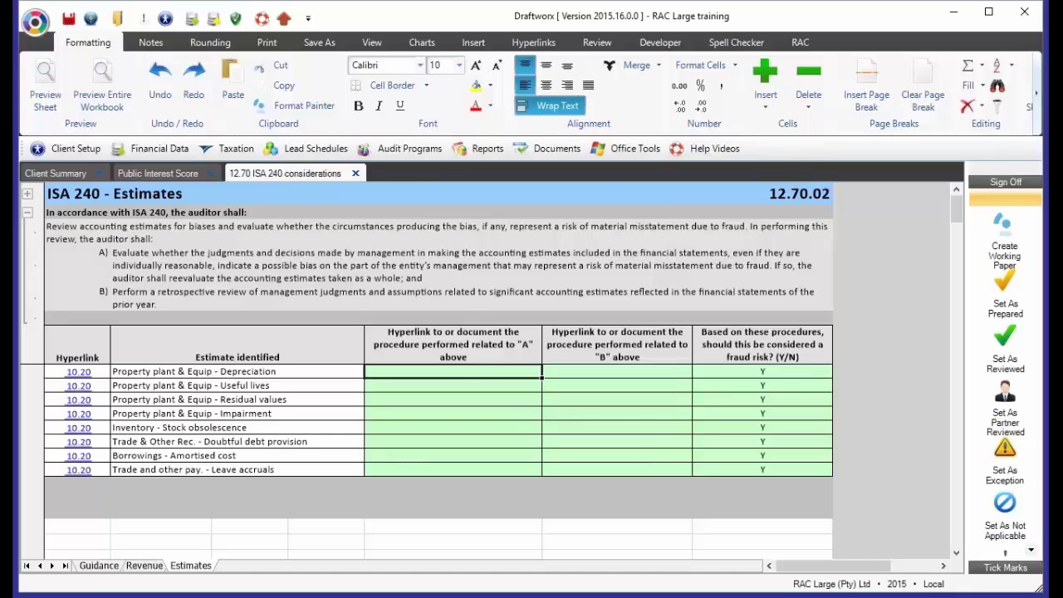
click(457, 387)
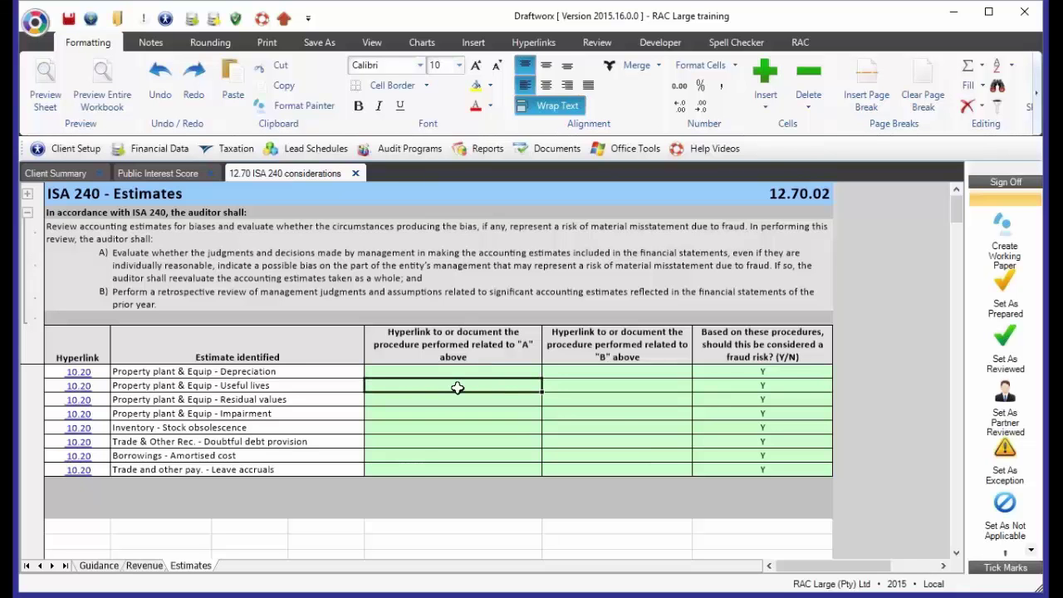
click(266, 428)
click(371, 429)
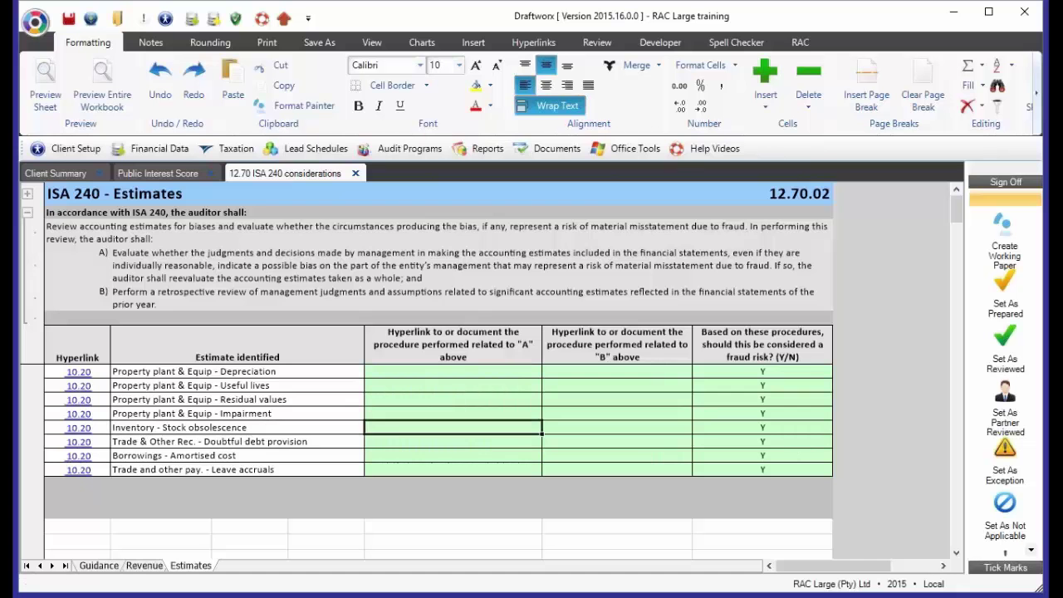
click(397, 443)
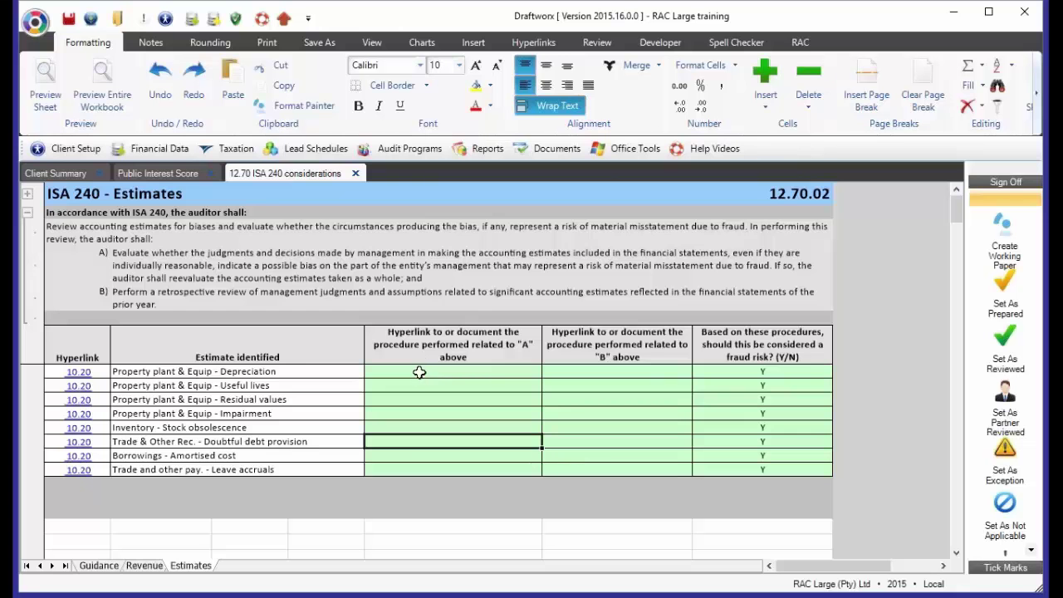
click(421, 358)
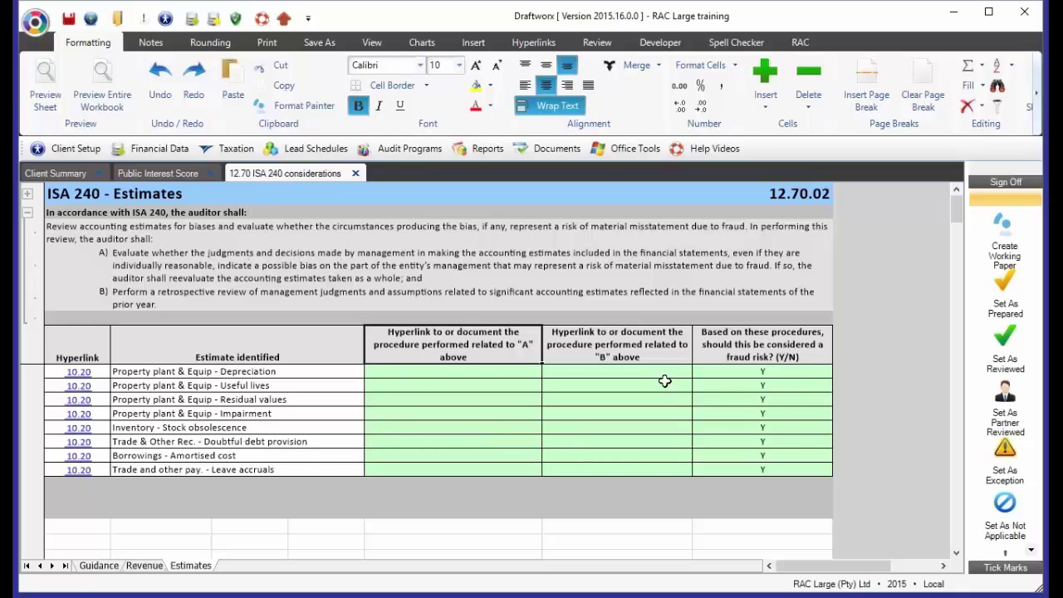
click(650, 359)
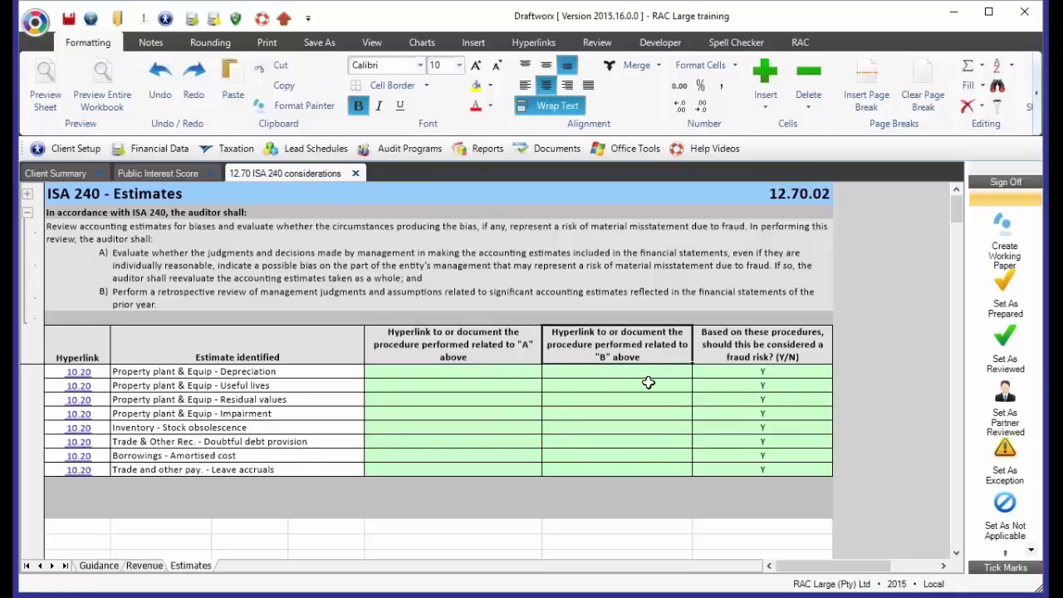
click(260, 301)
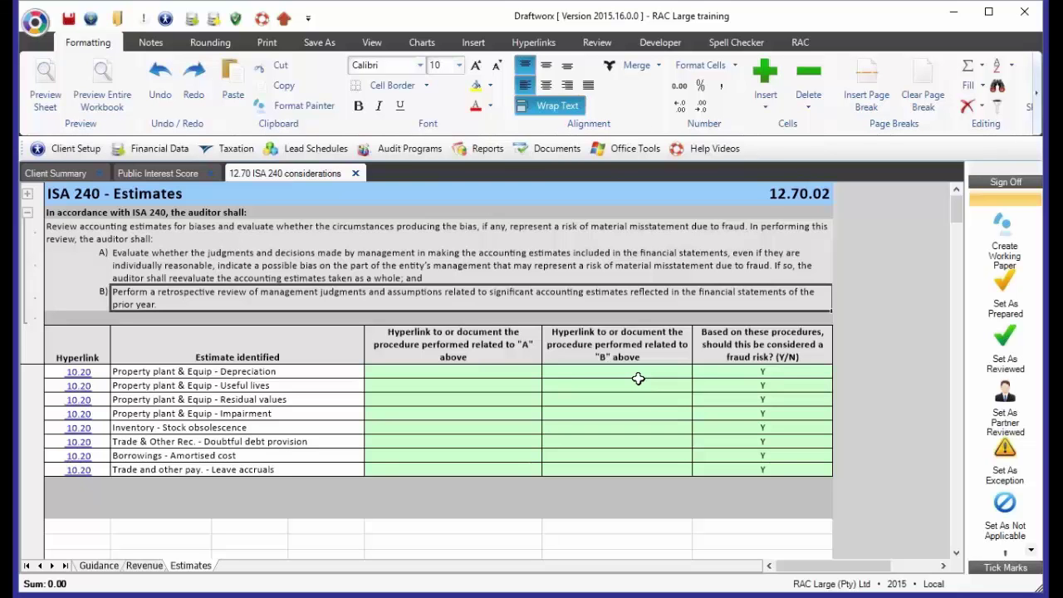
- Enter 'At SARS rates' under procedure A and 'No change in rates' under procedure B for Depreciation
click(485, 371)
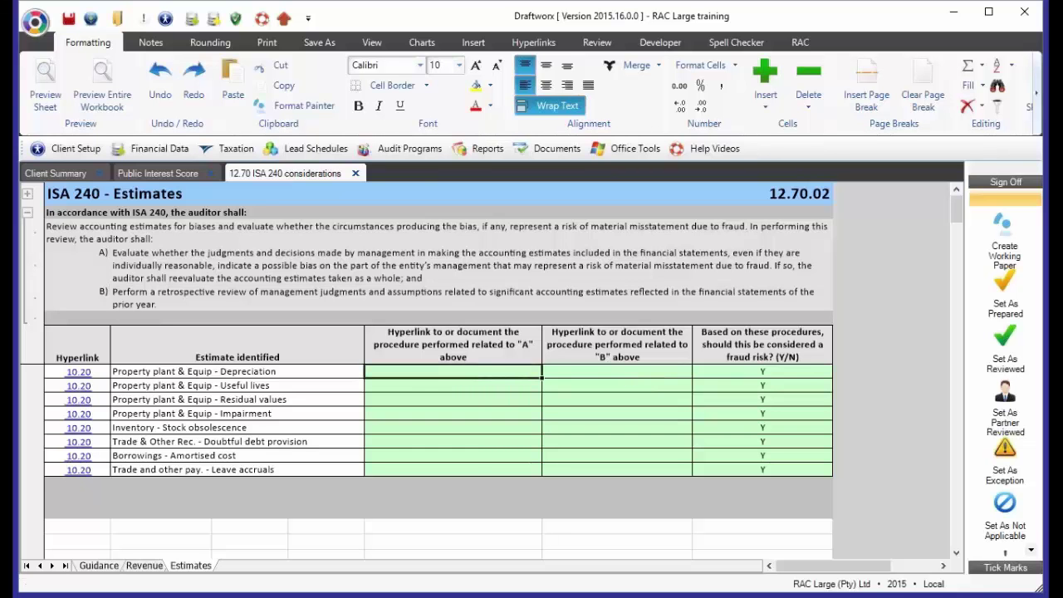
text(At SARS)
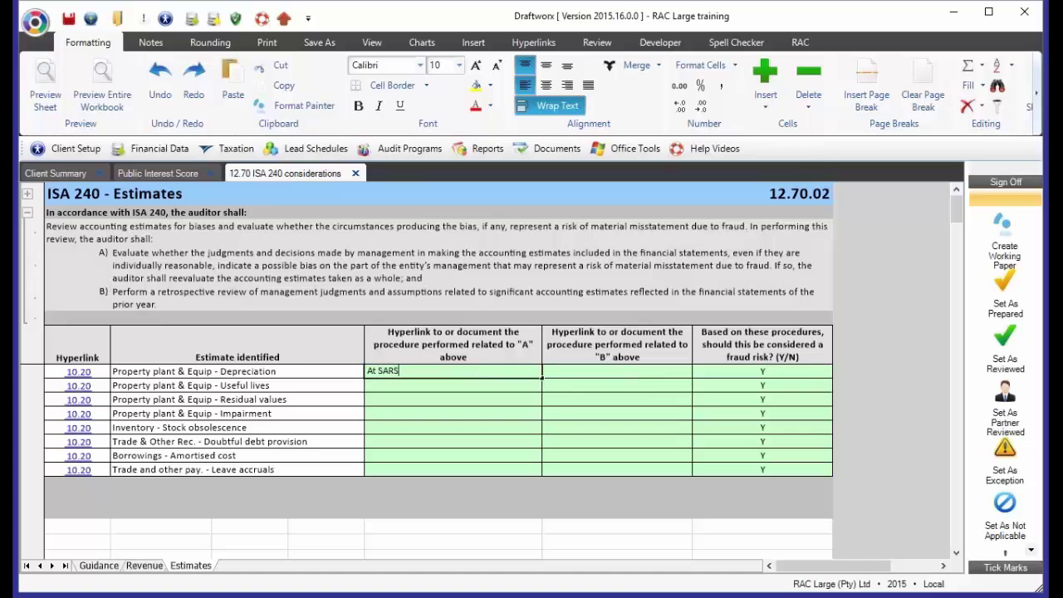
text( rates)
key(Tab)
text(No cha)
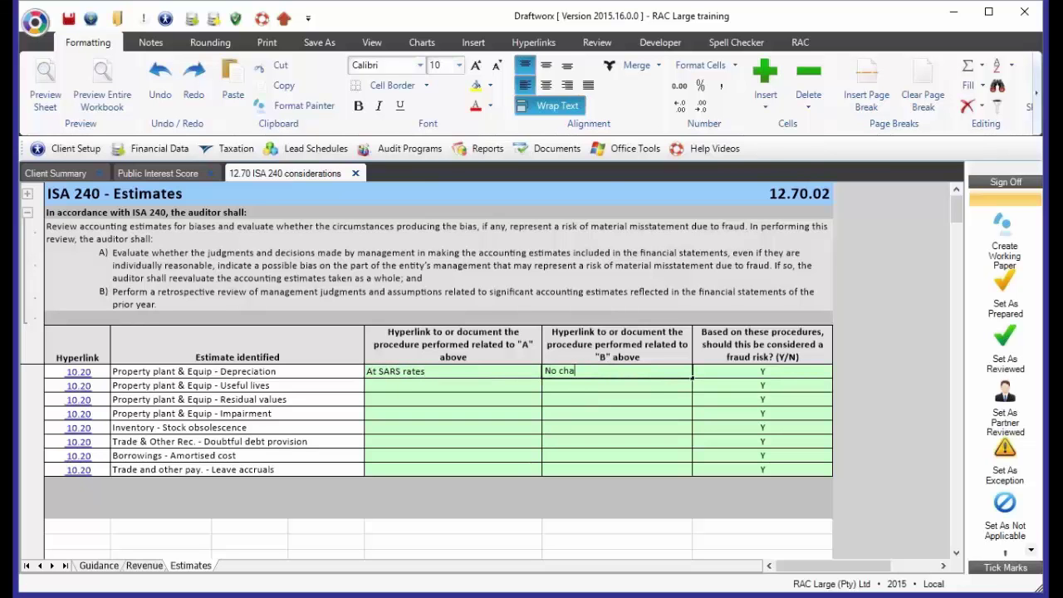
text(nge in rates)
key(Tab)
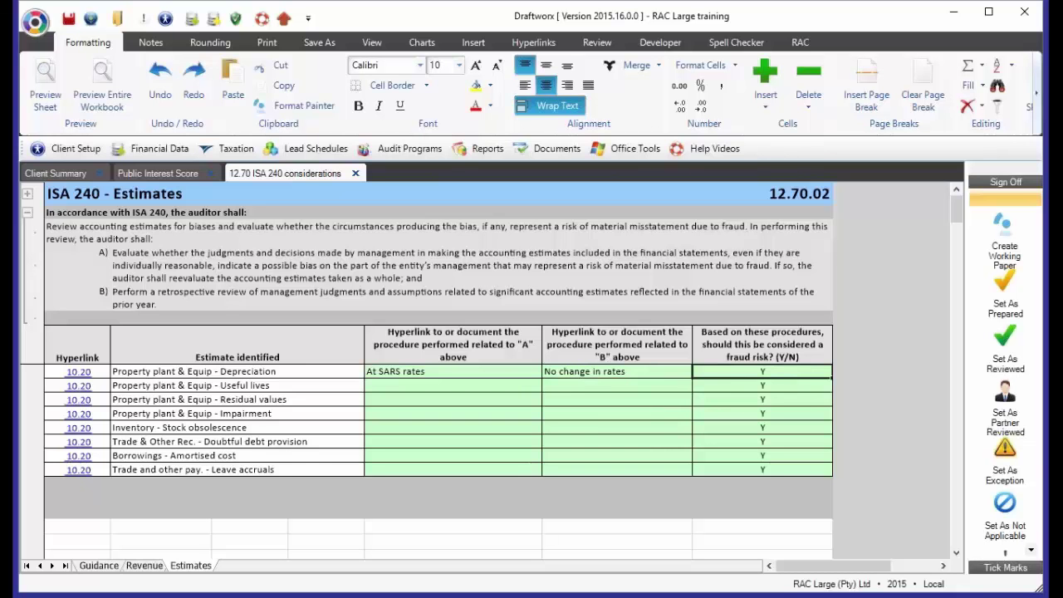
- Set the Depreciation row's fraud-risk answer to N and check its 'No change in rates' entry
text(N)
key(Return)
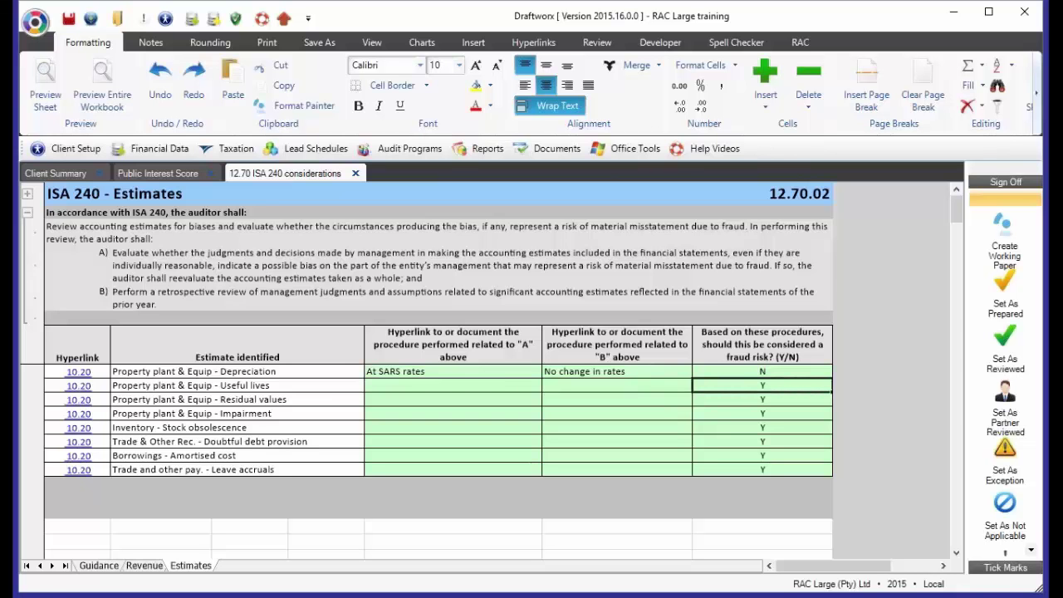
click(555, 376)
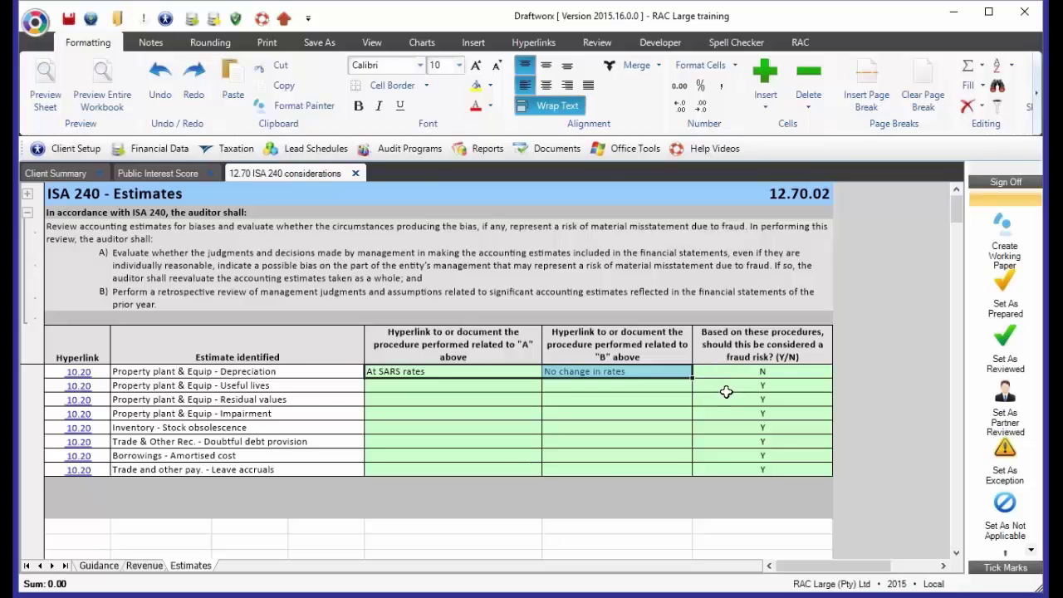
click(726, 392)
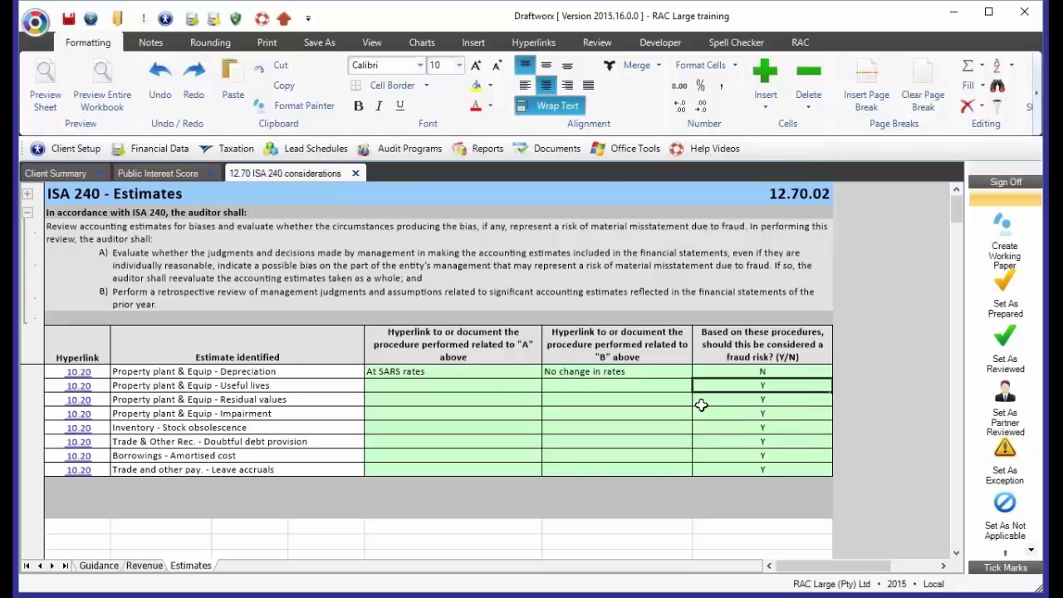
click(483, 398)
click(479, 386)
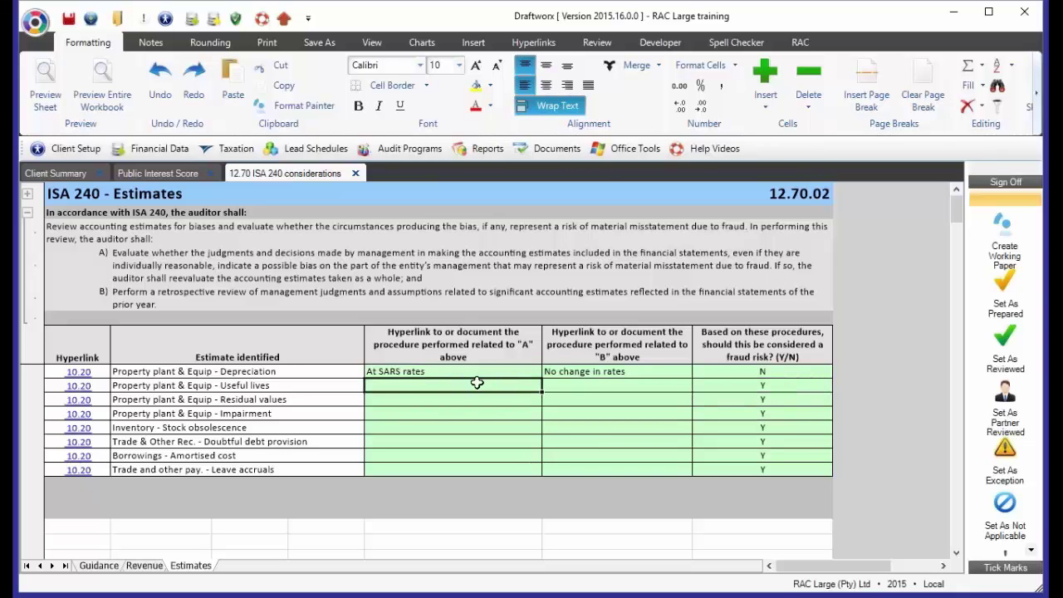